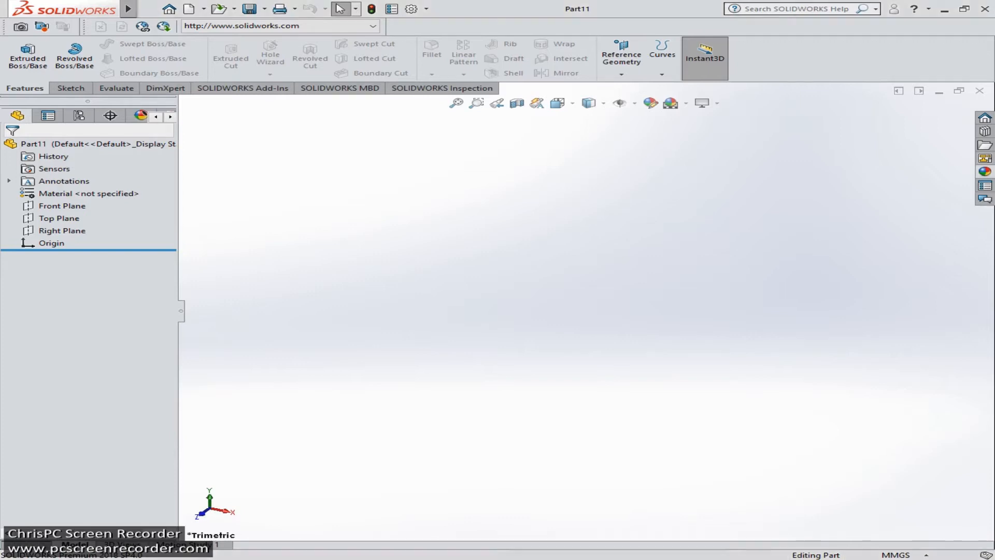
- Start a sketch on the Right Plane and draw a horizontal midpoint line centred on the origin
click(68, 90)
click(21, 52)
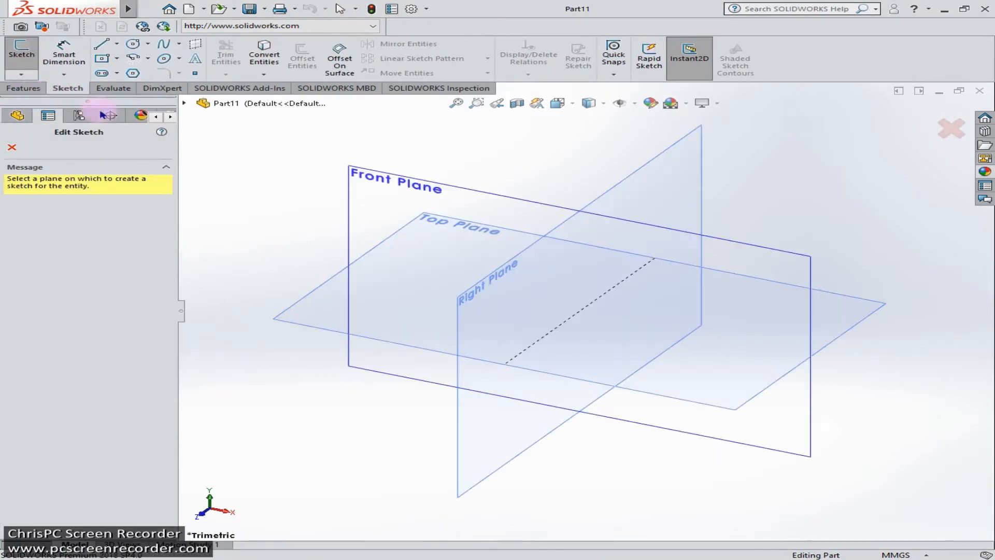
click(488, 409)
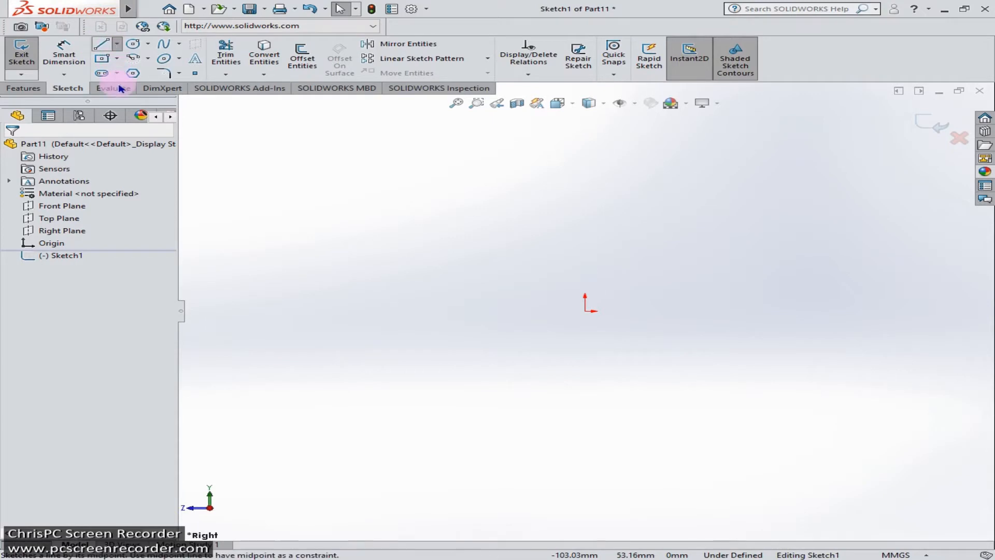
click(102, 43)
click(584, 311)
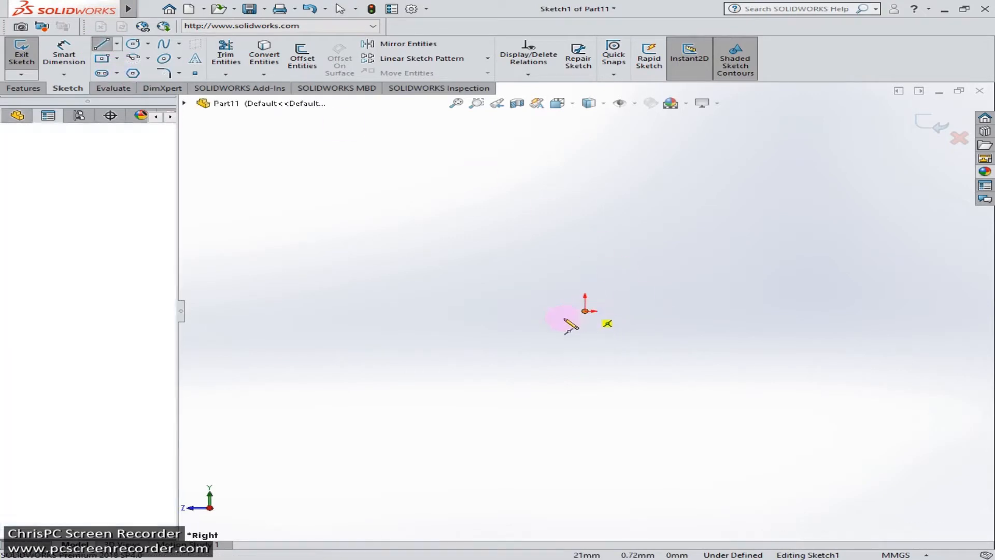
click(456, 311)
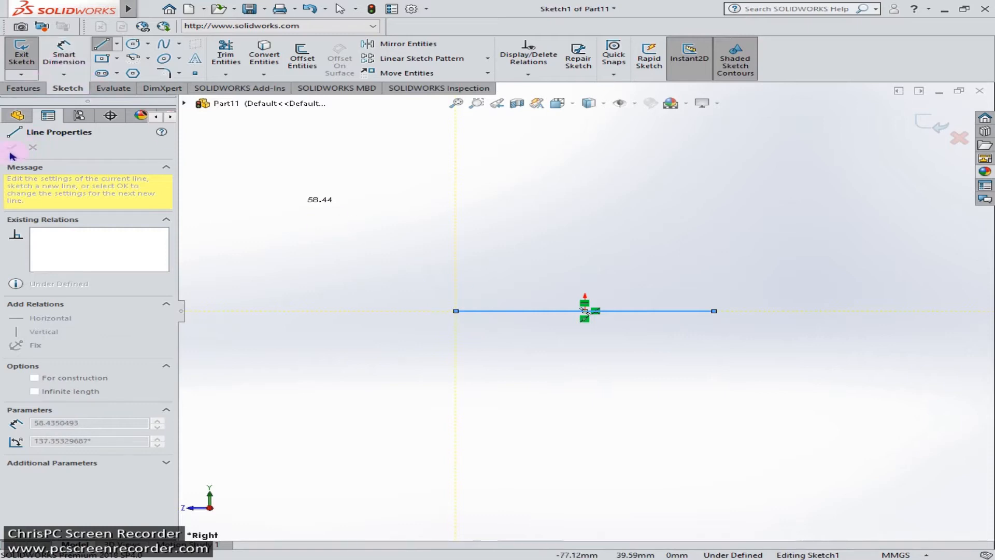
- Close the profile below the line with sides about 13 mm high, inward shoulders and a dovetail foot flaring to a base about 53 mm wide
click(107, 49)
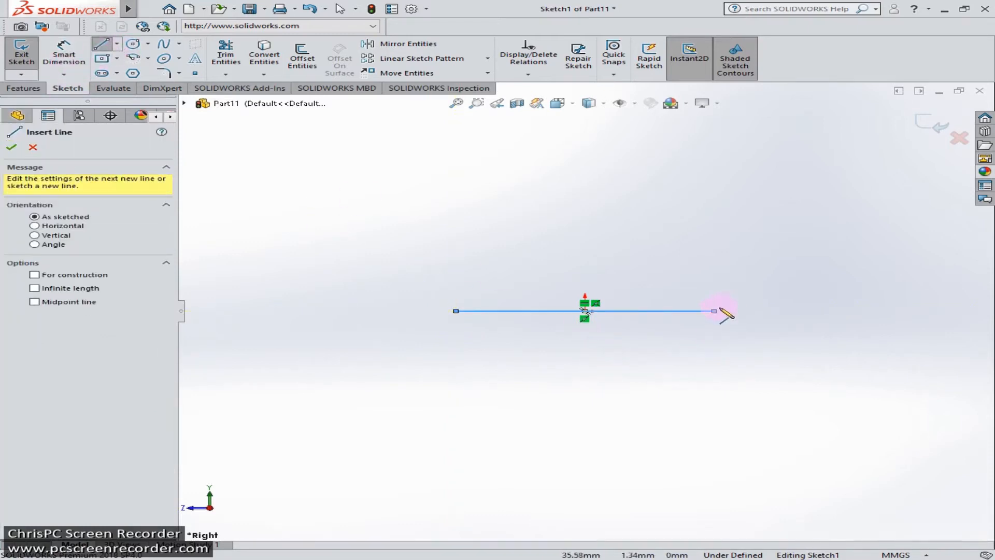
click(715, 311)
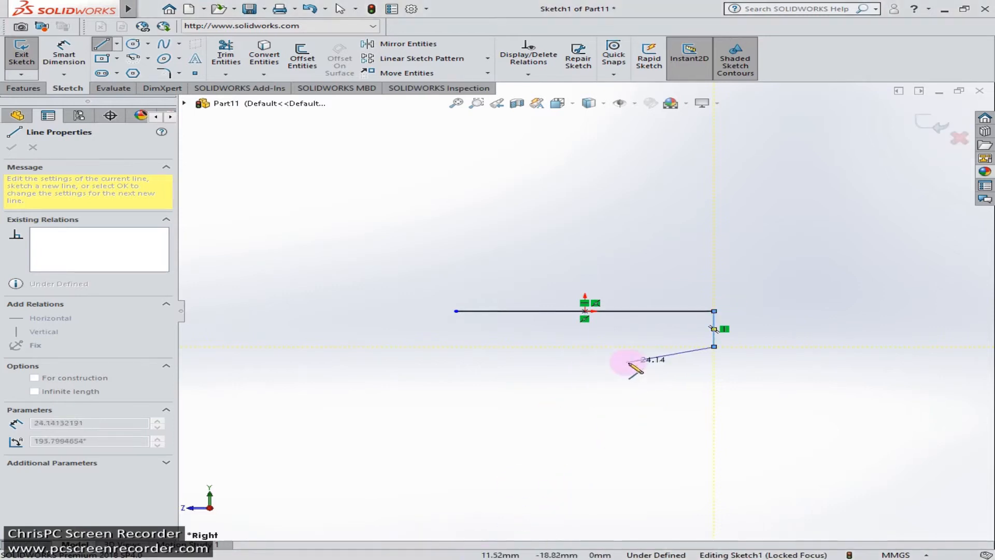
click(674, 346)
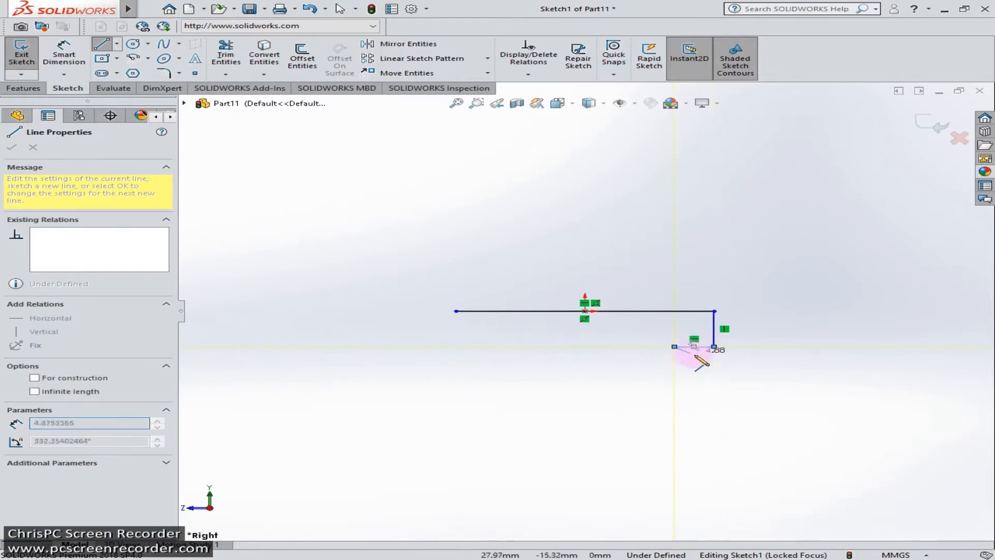
click(694, 365)
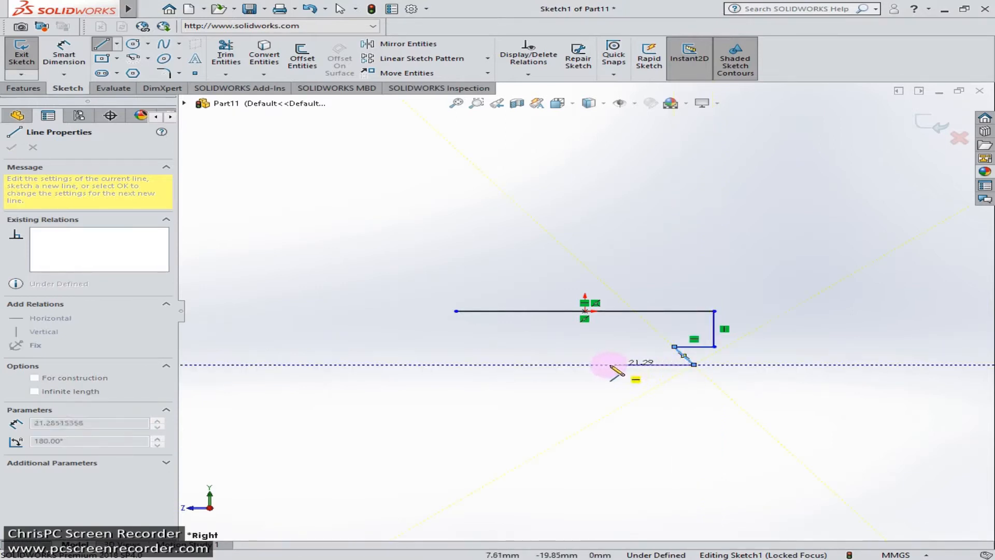
click(492, 364)
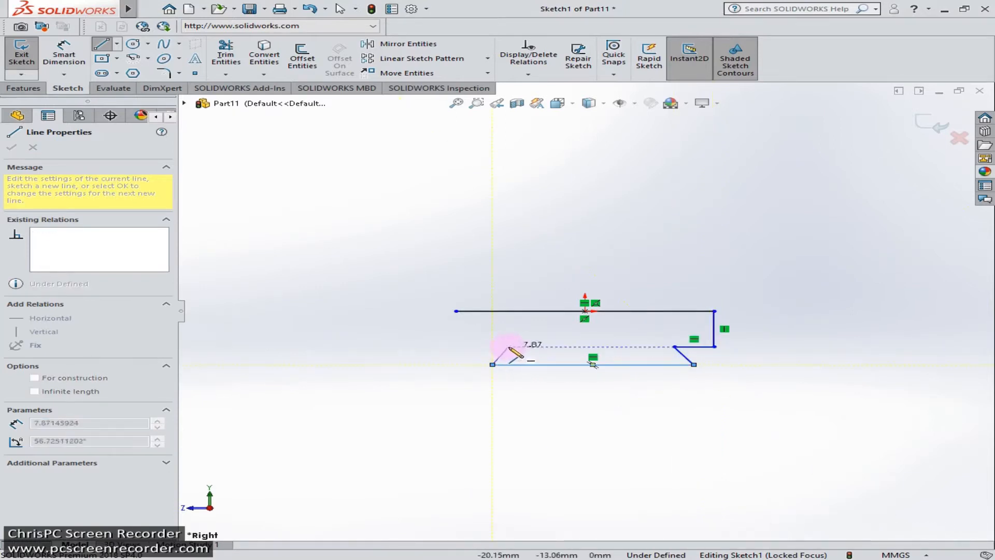
click(509, 346)
click(455, 346)
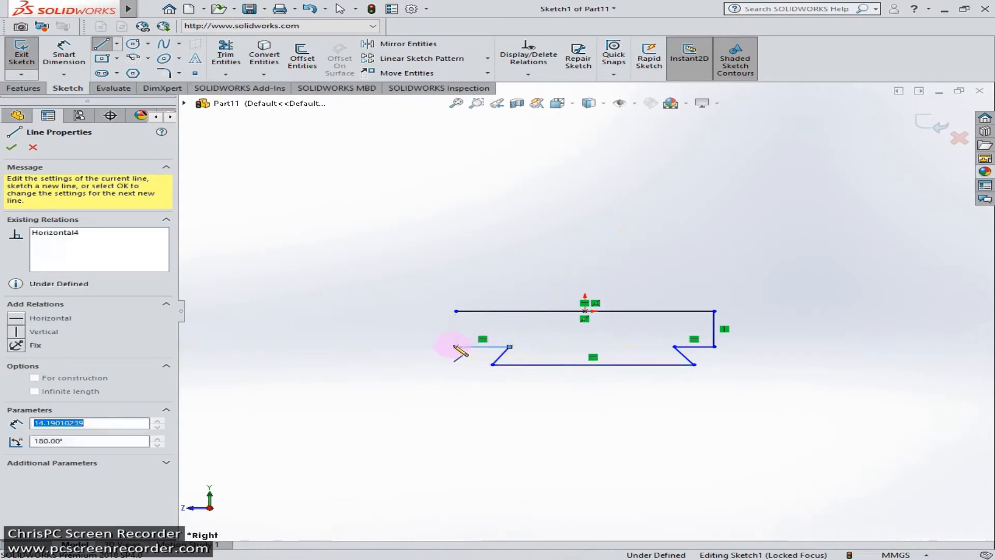
click(455, 311)
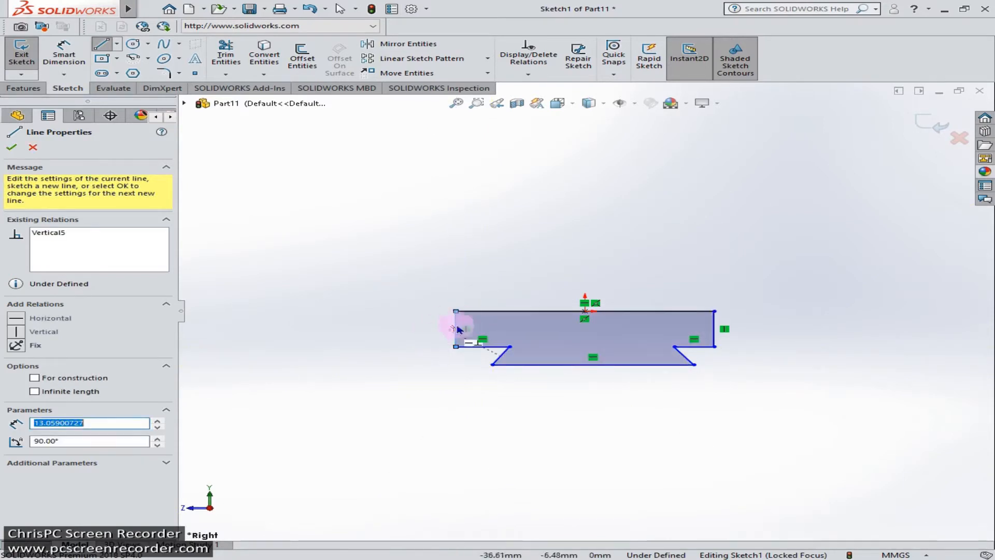
key(Escape)
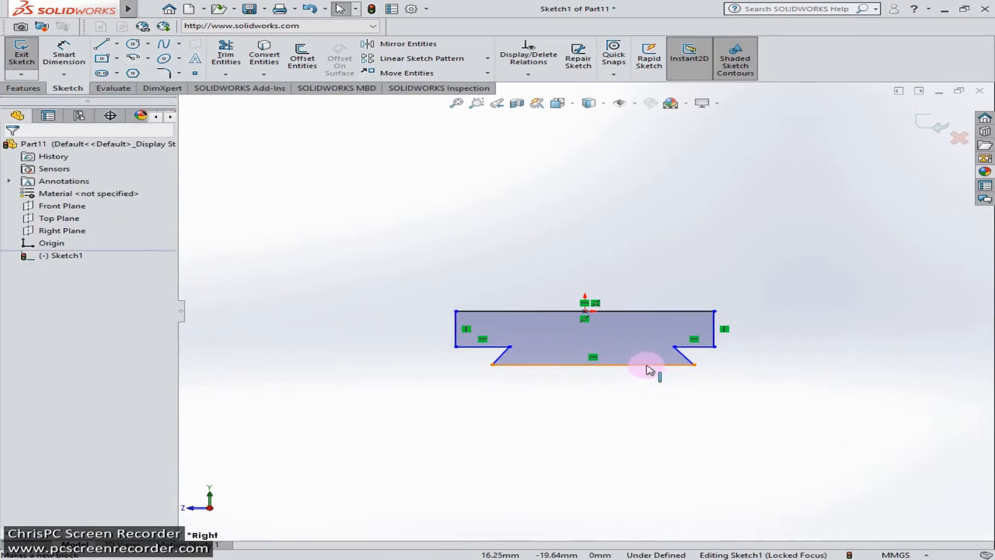
- Draw a vertical centerline through the origin, extending above and below the dovetail profile
click(117, 44)
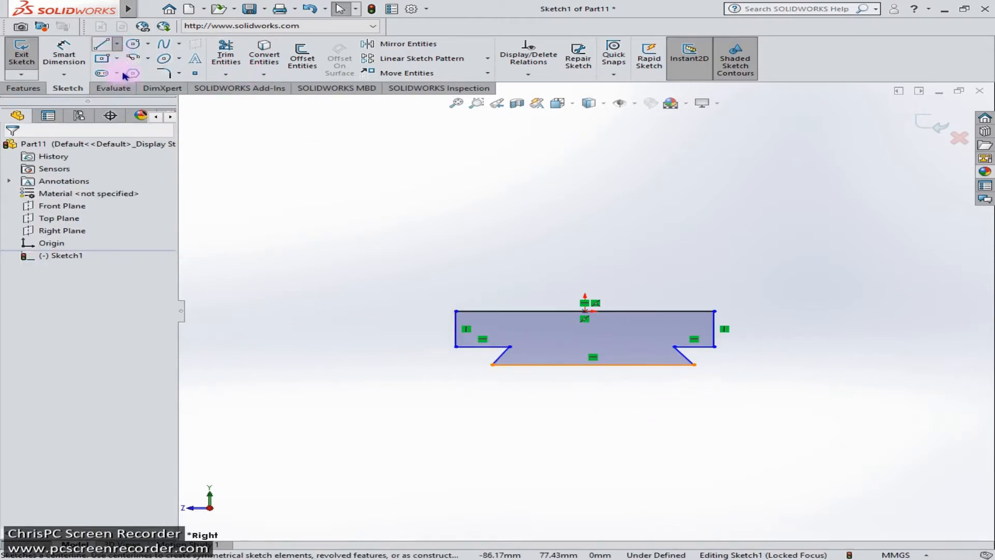
click(122, 73)
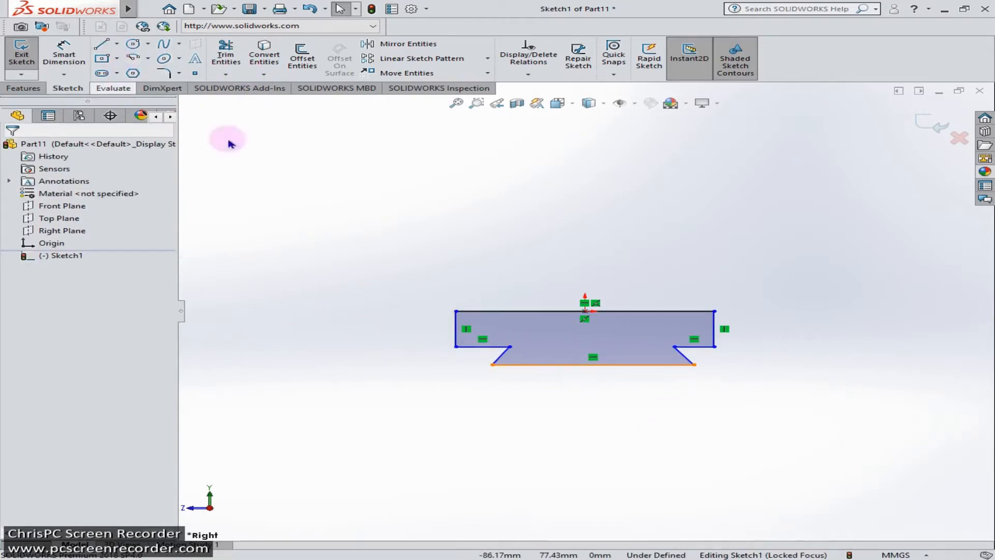
click(584, 311)
click(585, 252)
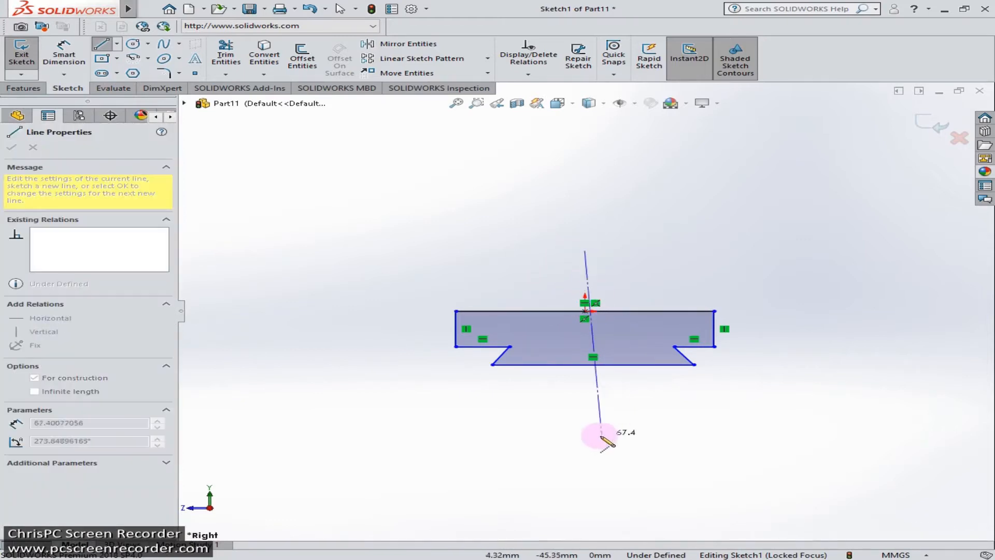
click(585, 442)
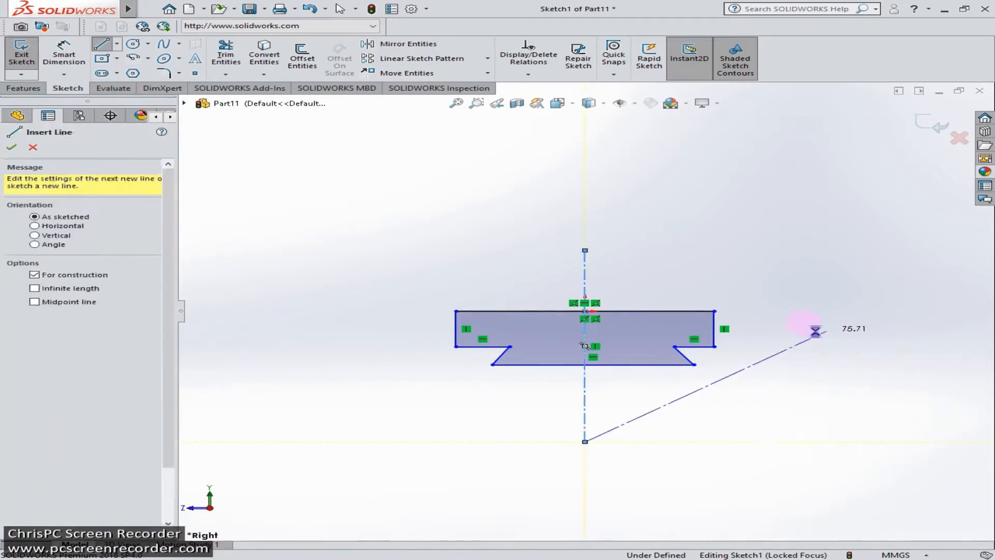
key(Escape)
- Make the midpoint of the profile's bottom edge coincident with the vertical centerline
click(661, 366)
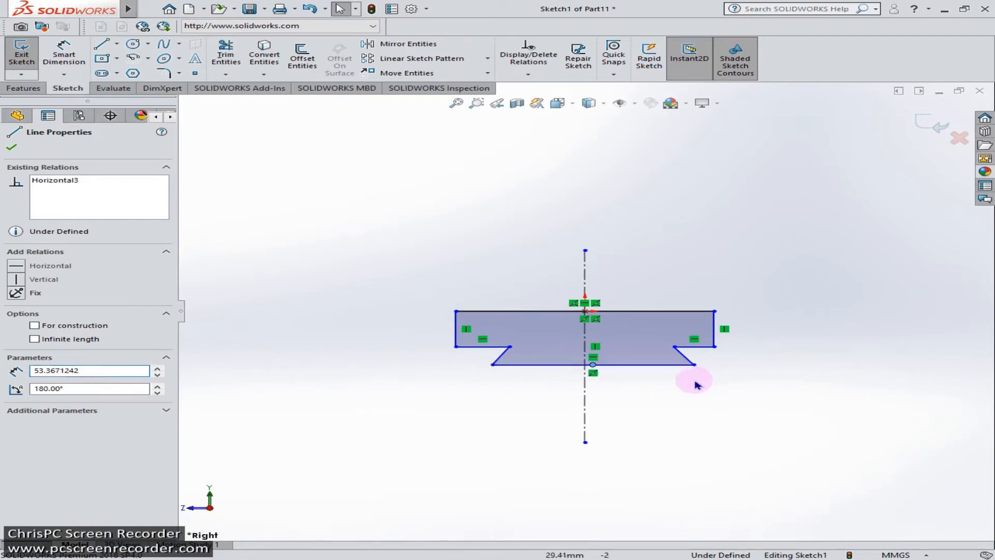
click(593, 367)
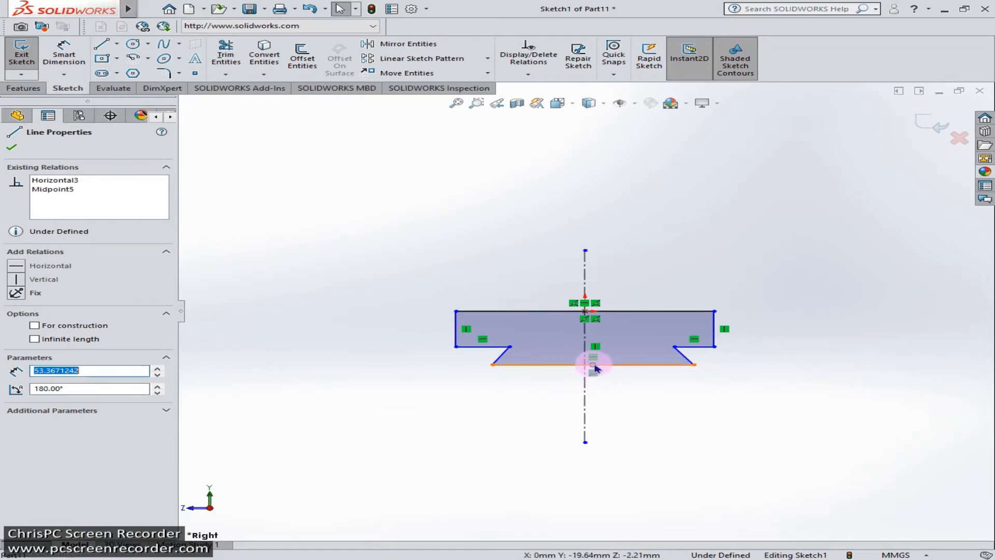
ctrl+click(594, 392)
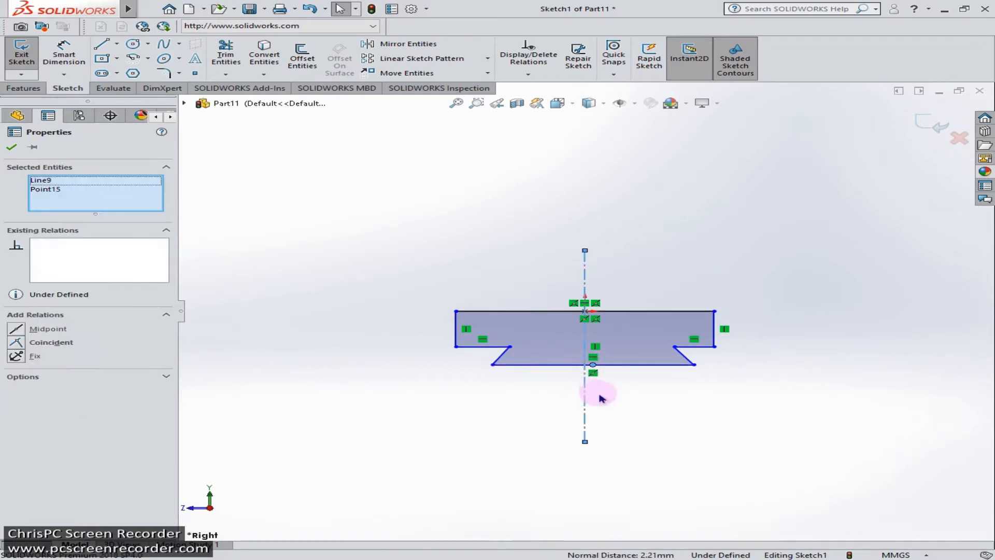
click(652, 338)
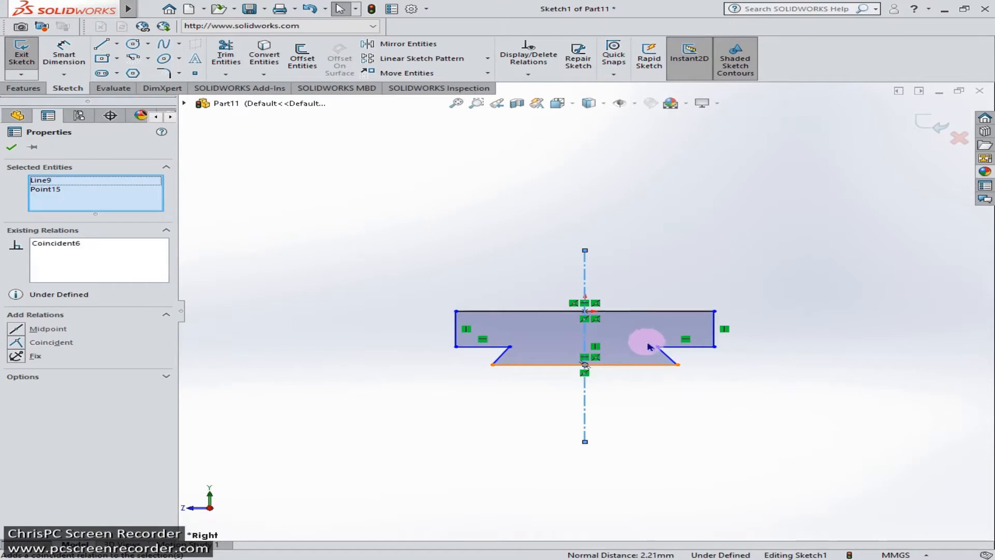
click(492, 413)
- Dimension the profile's bottom edge to 24 mm and its top edge to 26 mm
click(62, 54)
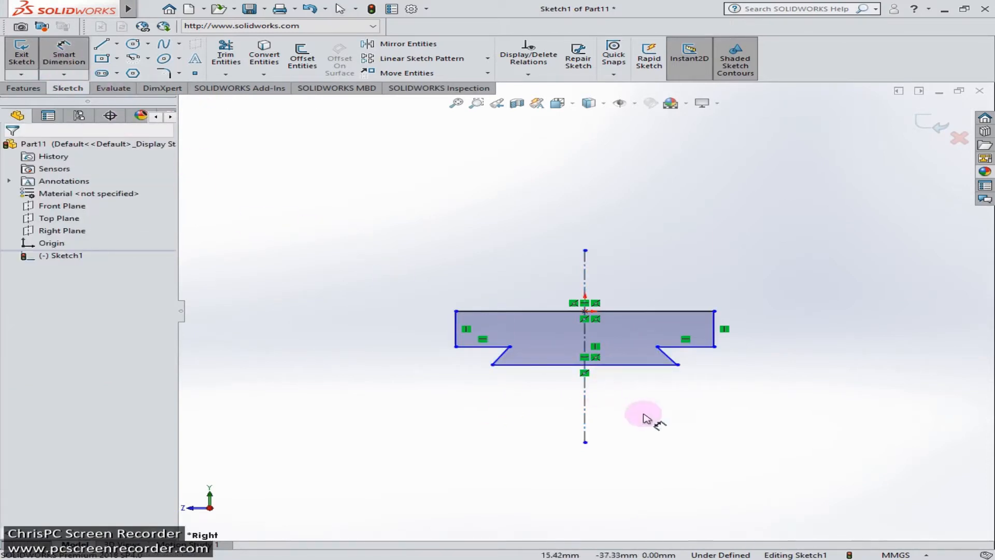
click(626, 390)
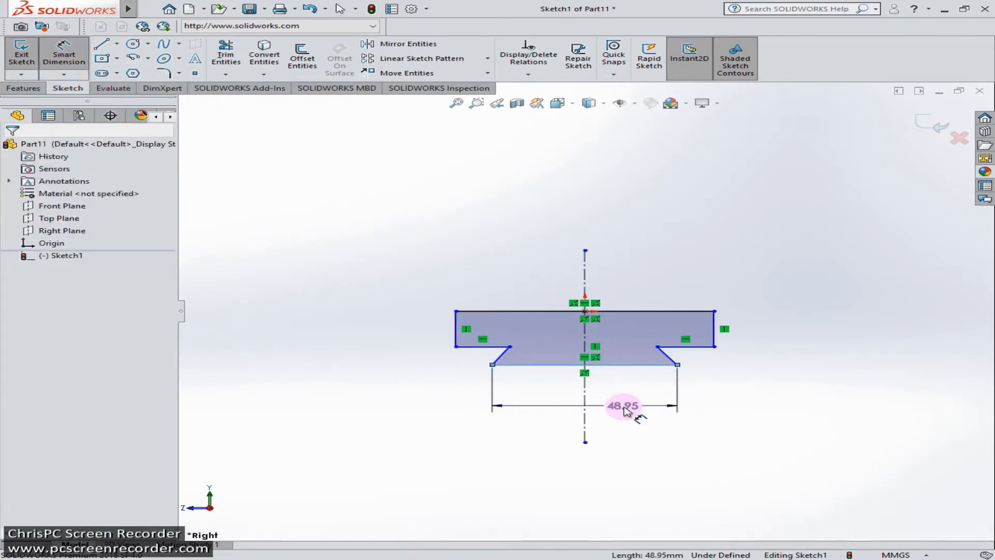
click(624, 409)
text(24)
key(Return)
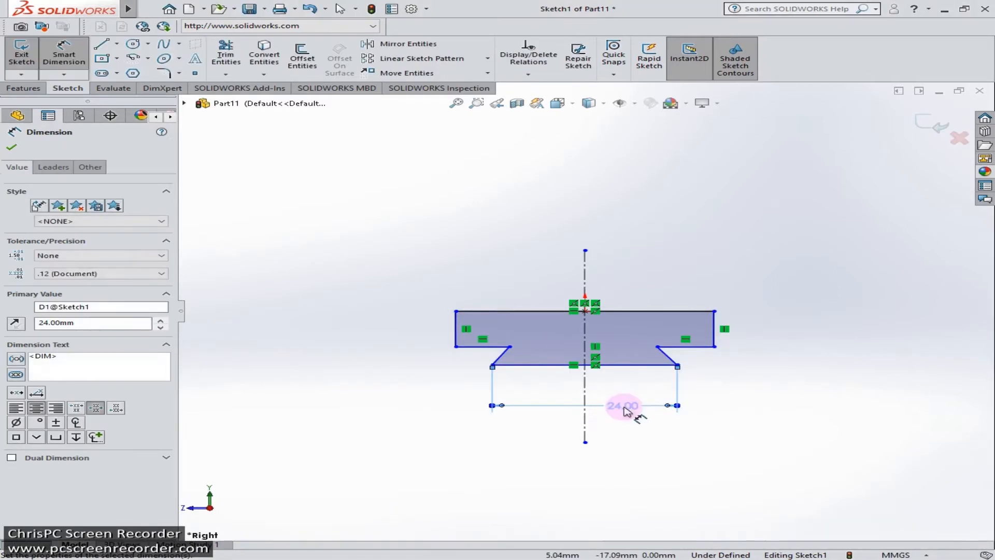
click(650, 313)
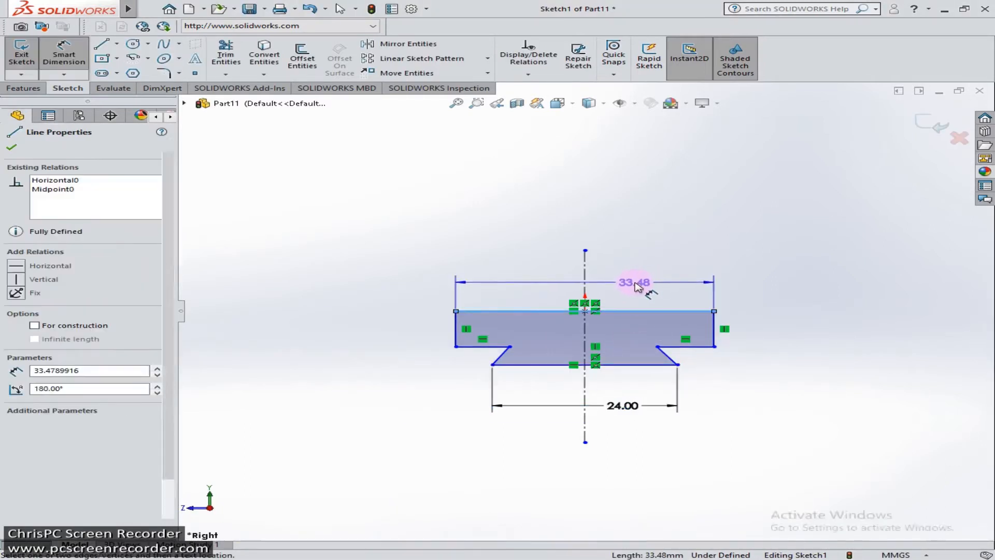
click(637, 286)
text(26)
key(Return)
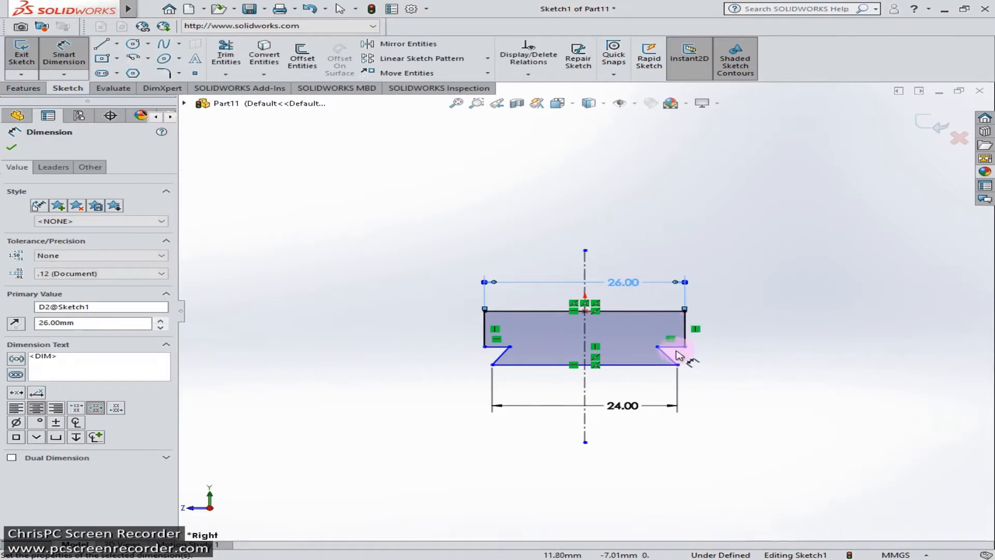
- Dimension the height of the profile's right vertical side to 7 mm
scroll(675, 352, down, 2)
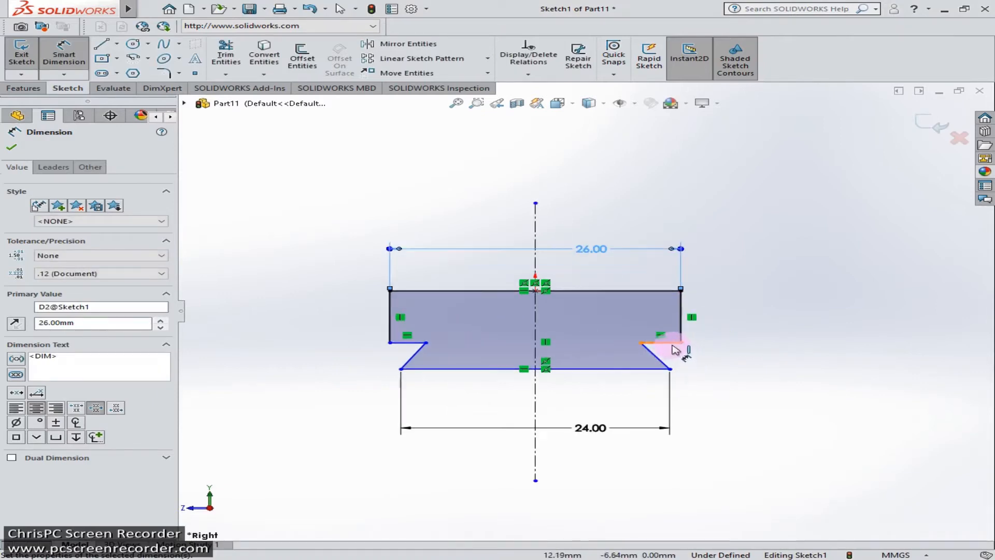
click(681, 291)
click(681, 343)
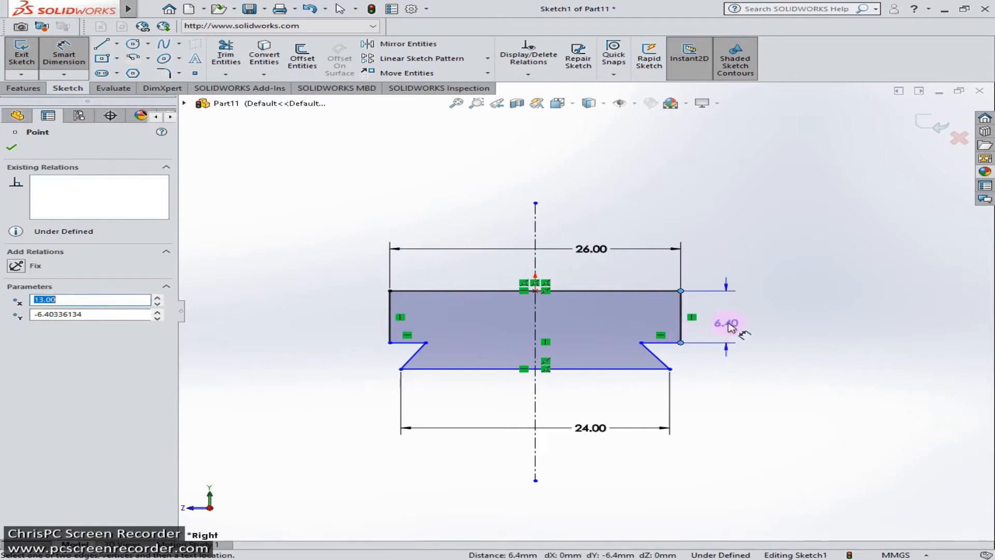
click(730, 317)
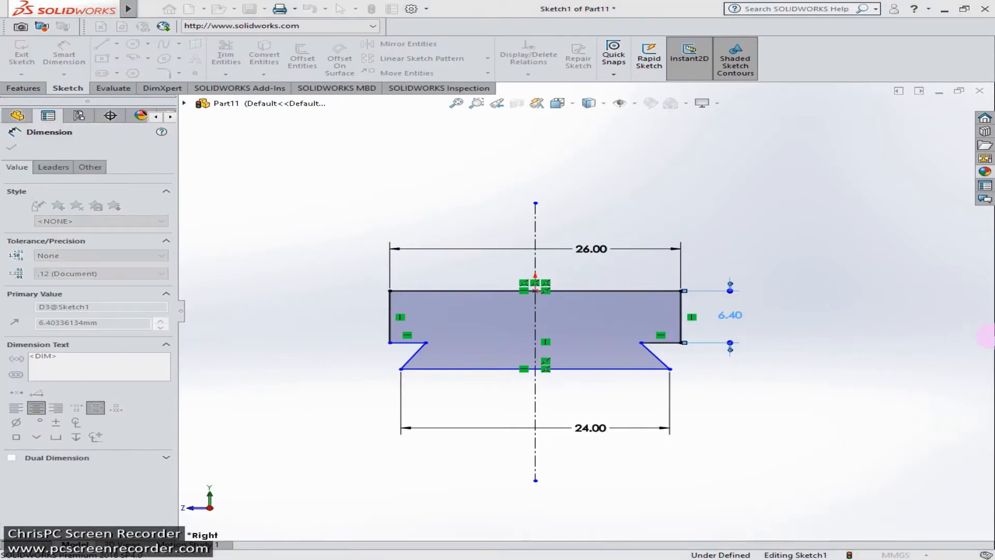
text(7)
key(Return)
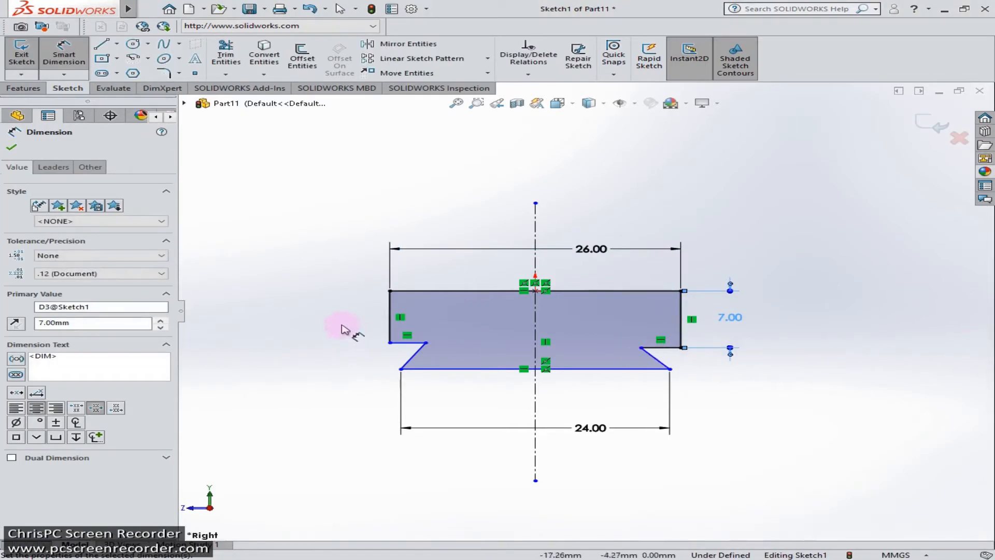
key(Escape)
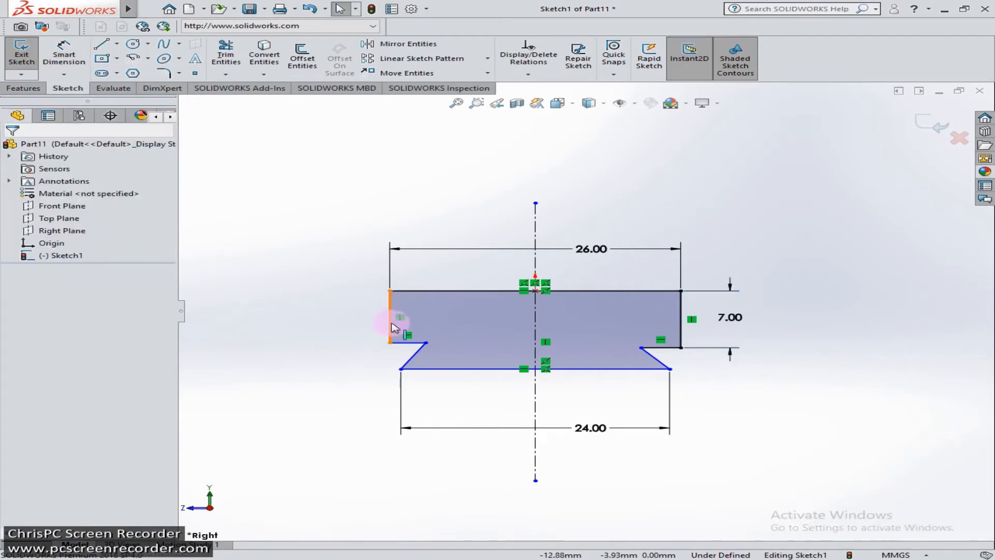
- Add an Equal relation between the profile's left and right vertical sides
click(389, 326)
ctrl+click(680, 326)
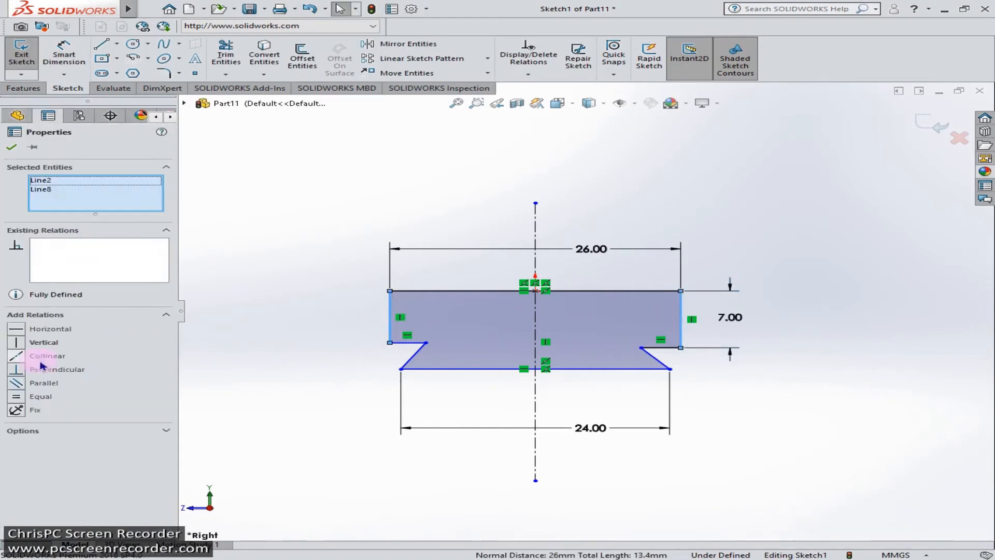
click(41, 397)
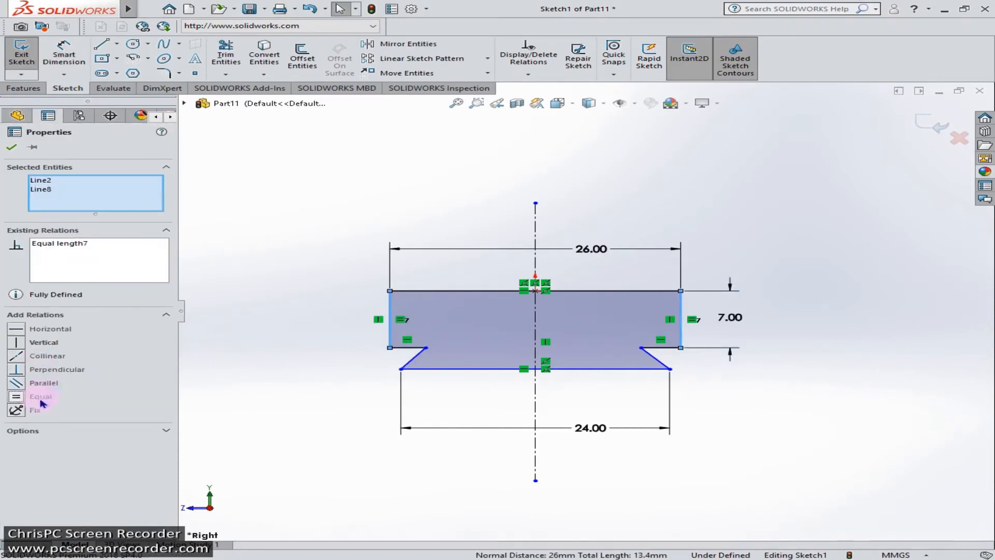
click(295, 402)
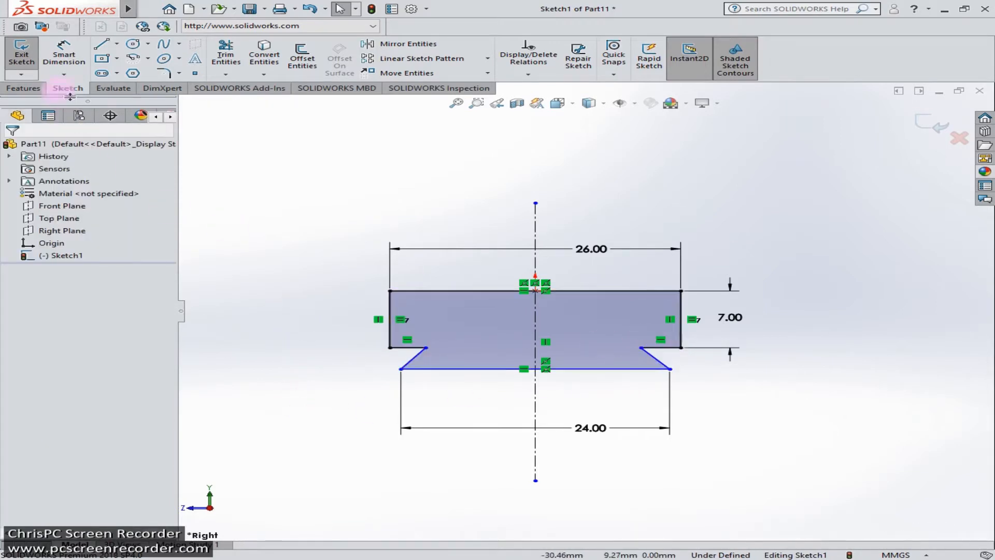
- Dimension the angle between the profile's right slanted edge and bottom edge to 60°
click(63, 49)
click(649, 353)
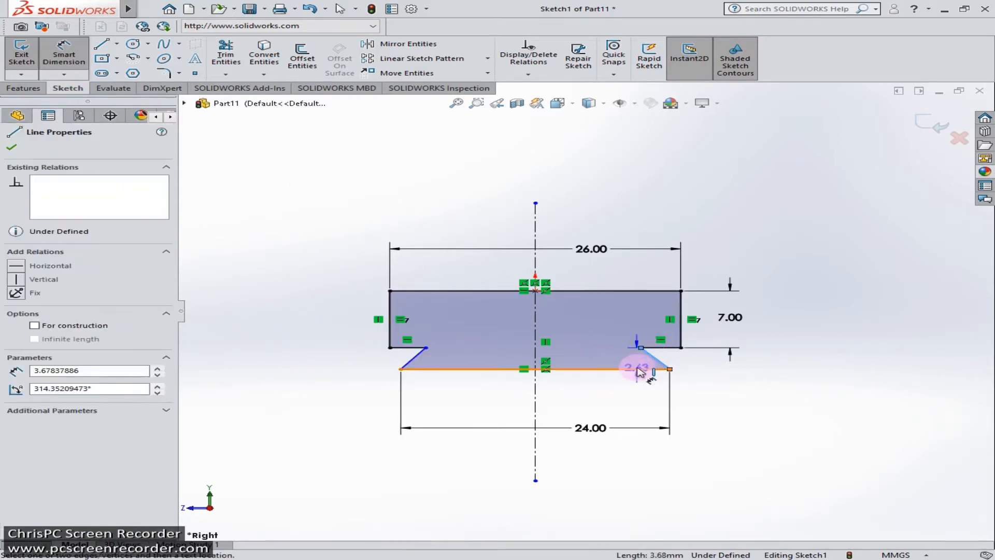
click(638, 367)
click(591, 336)
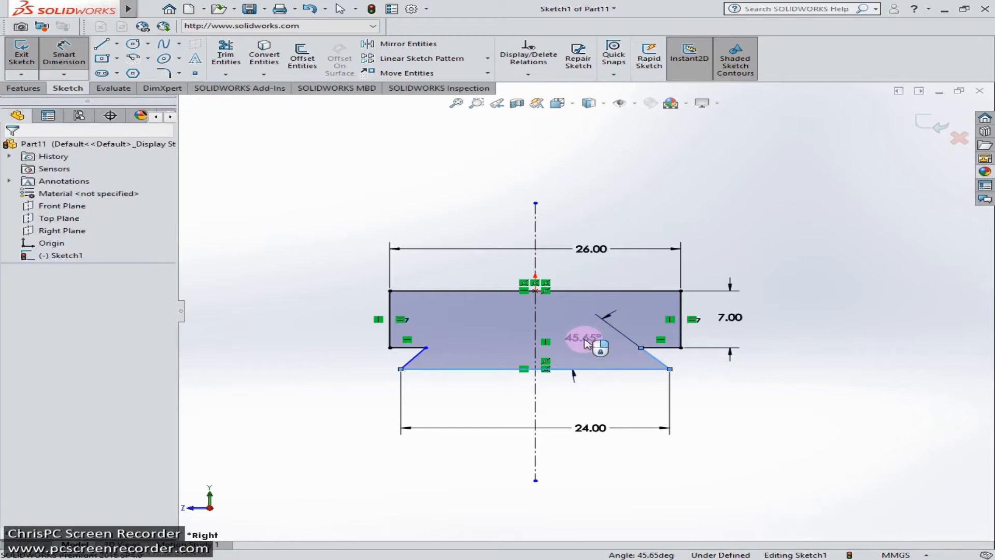
text(60)
key(Return)
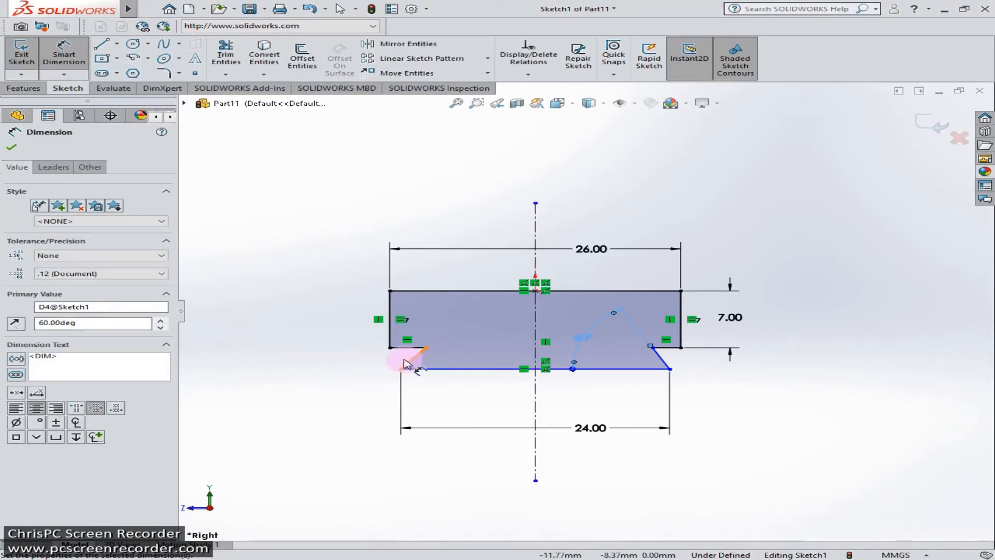
- Dimension the angle between the profile's left slanted edge and bottom edge to 60°
click(411, 364)
click(431, 368)
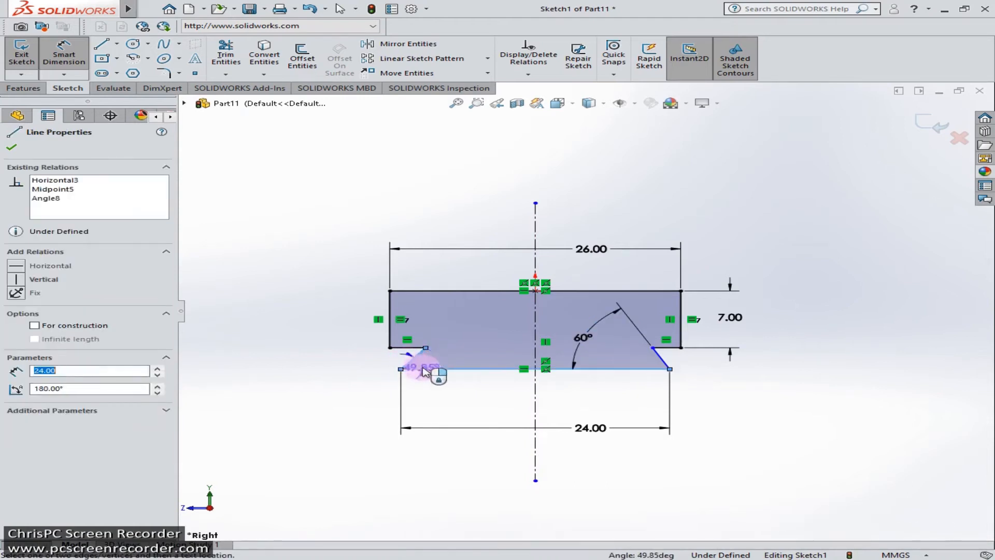
click(456, 349)
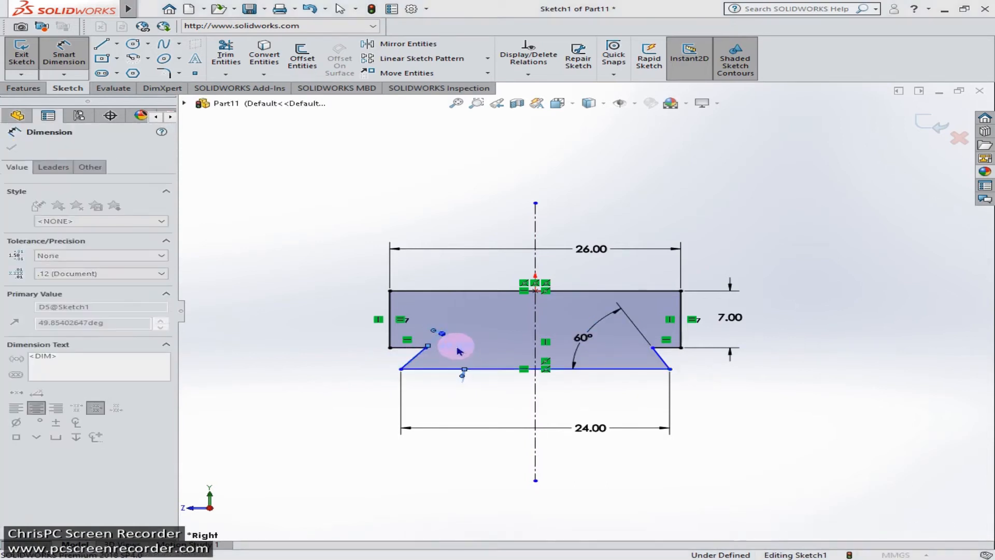
text(60.00deg)
key(Return)
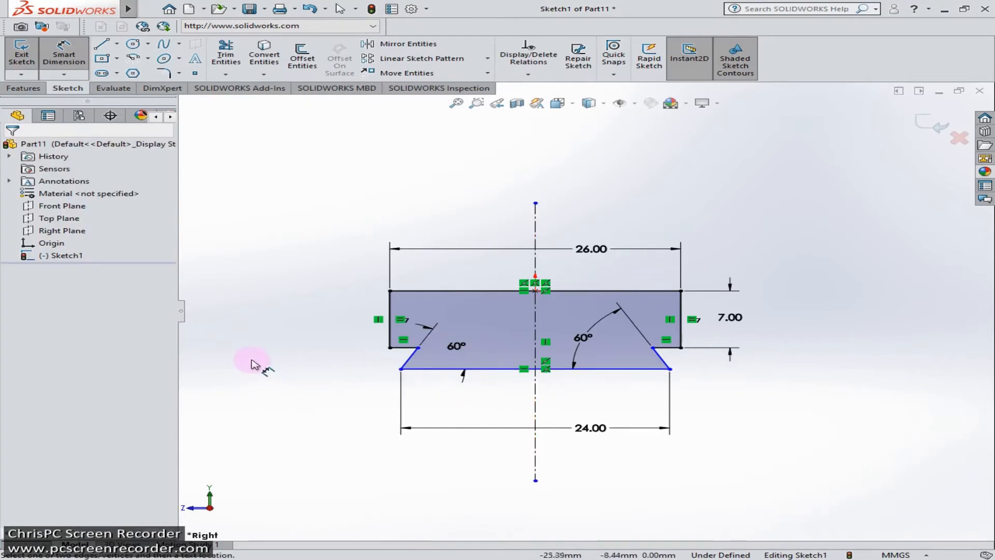
key(Escape)
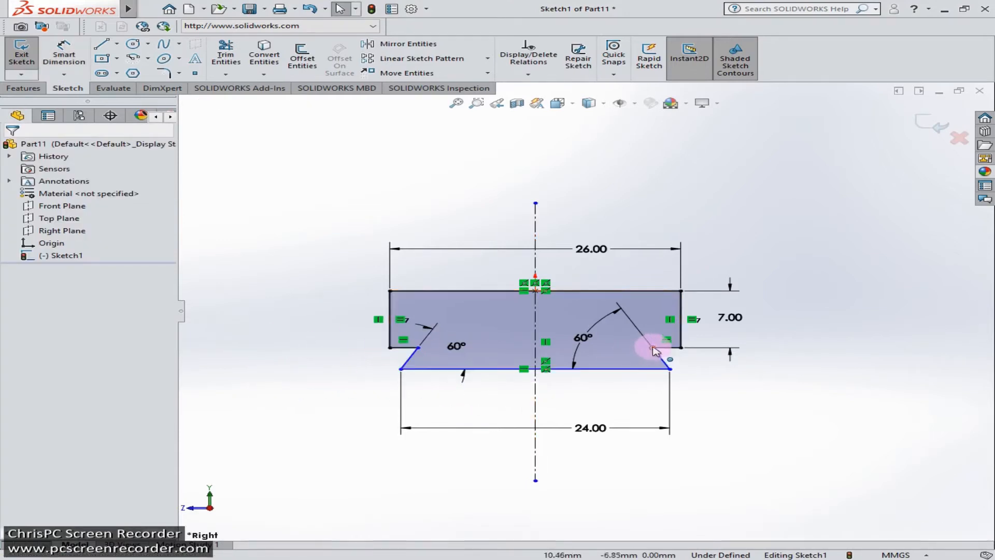
- Dimension the vertical distance from the right slanted edge's upper endpoint to the profile's bottom edge to 6 mm
click(63, 56)
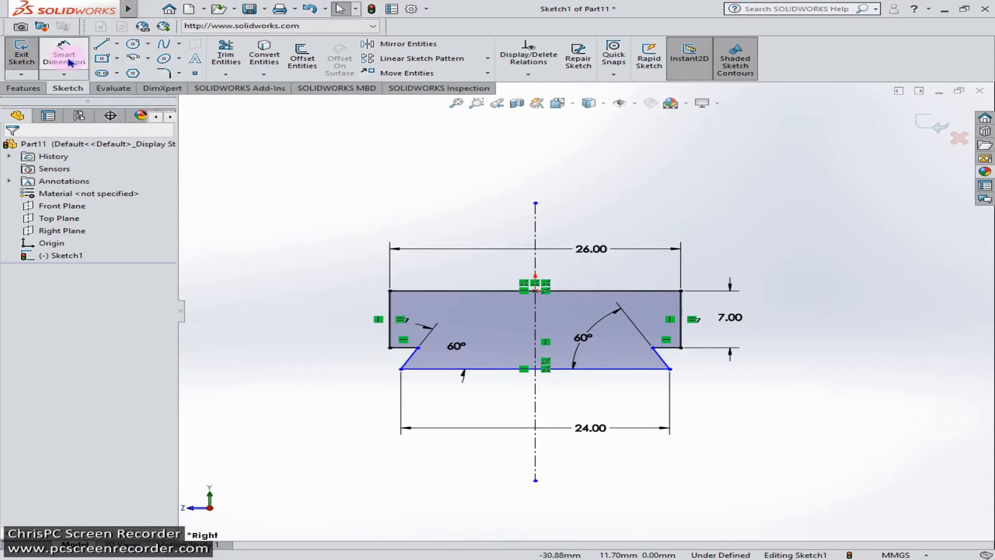
click(653, 347)
click(659, 369)
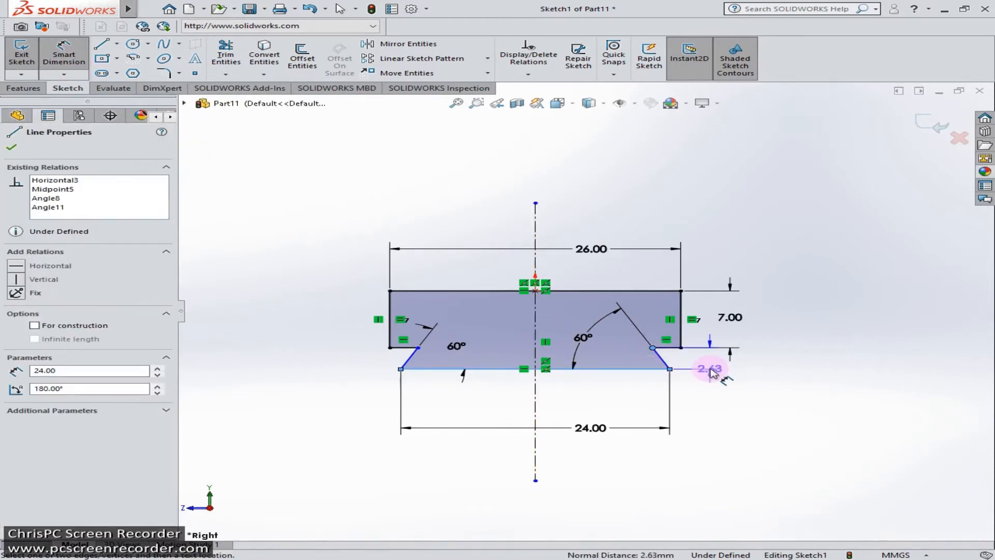
click(710, 362)
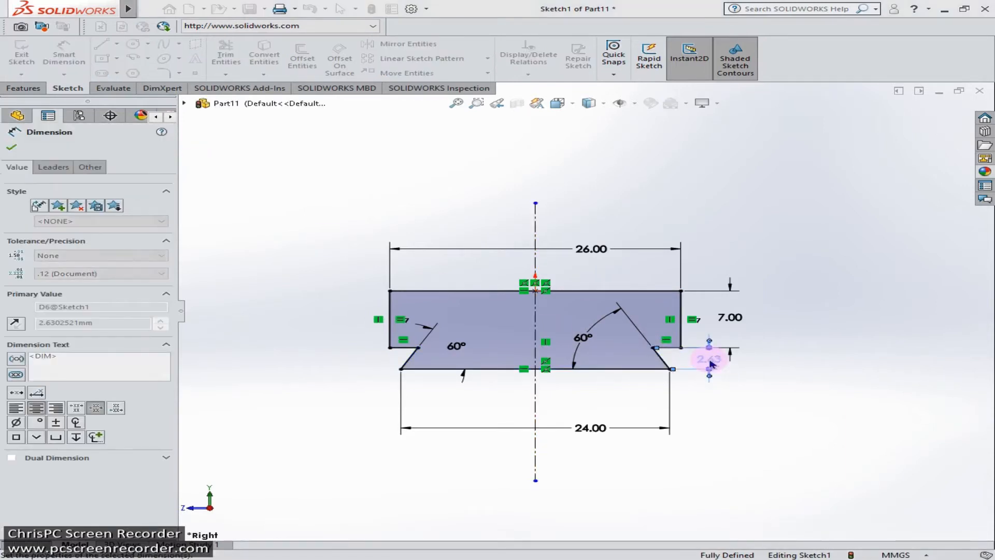
text(6)
key(Return)
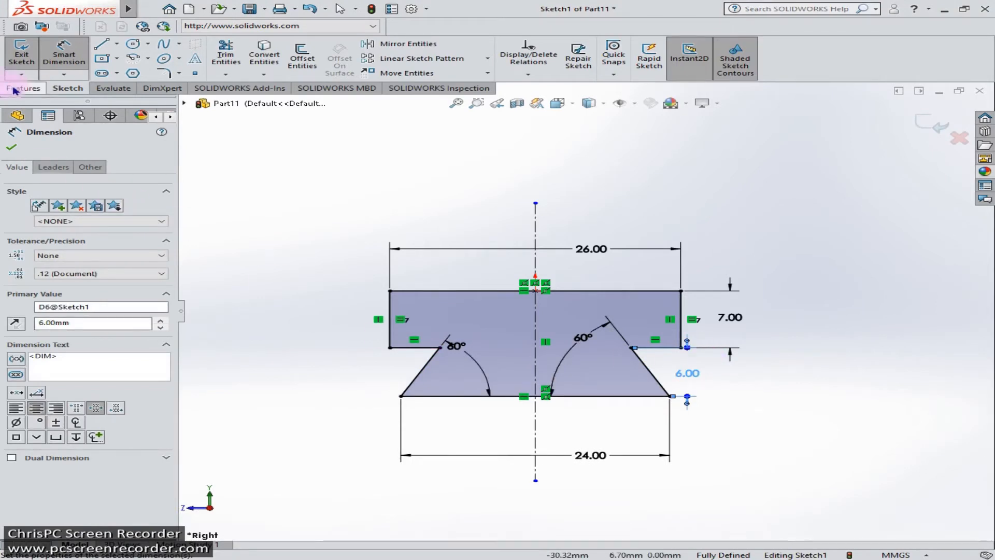
click(14, 148)
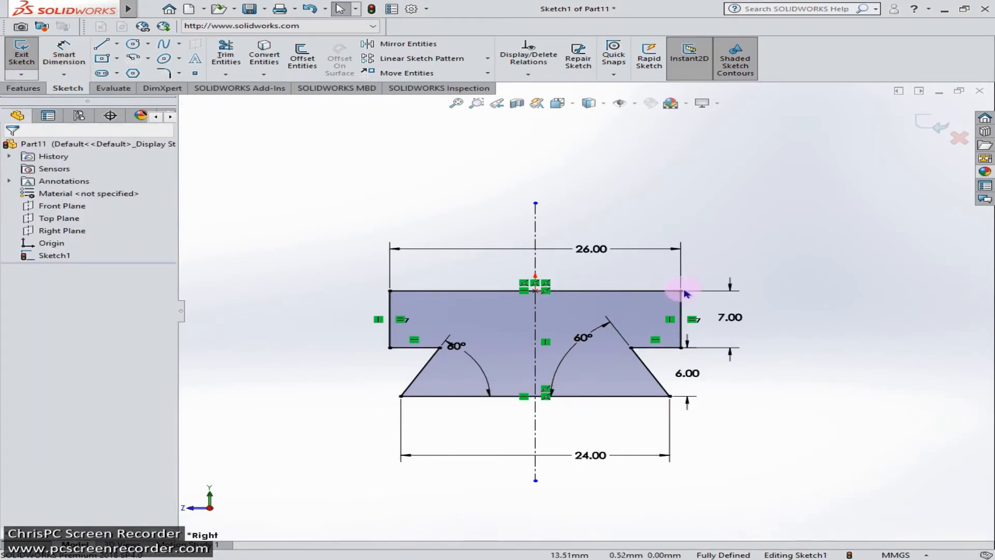
- Extrude the closed dovetail profile as a Blind boss 52 mm deep in the reversed direction
double_click(633, 290)
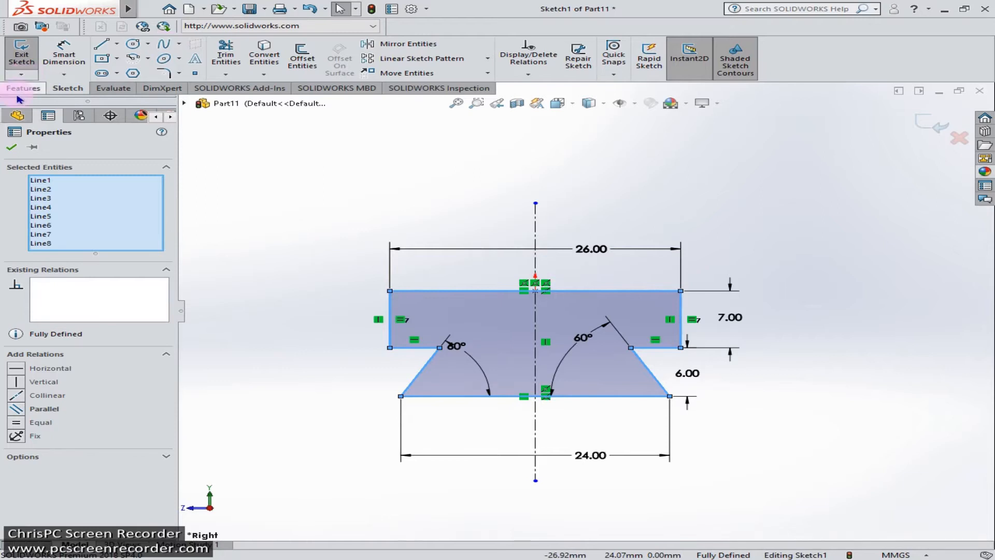
click(23, 88)
click(25, 57)
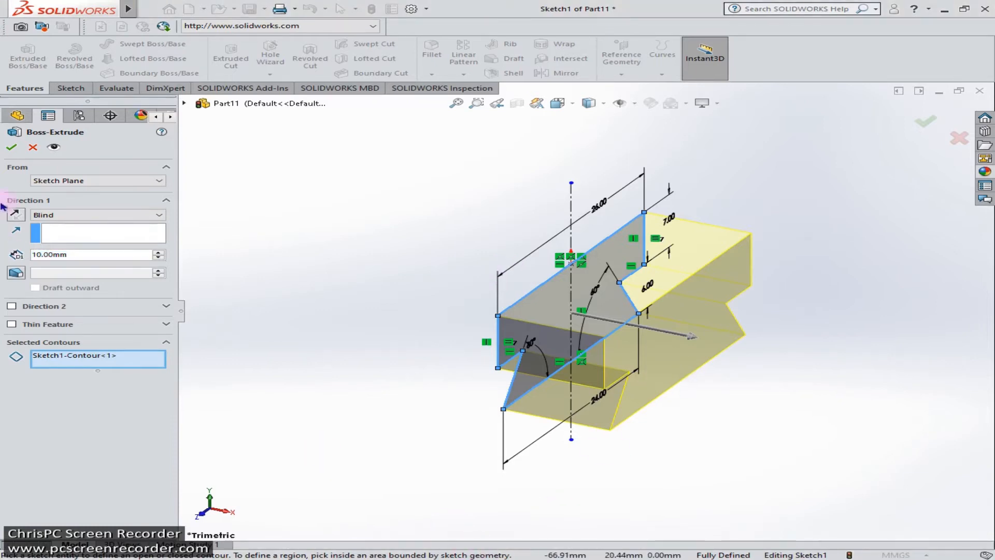
click(15, 215)
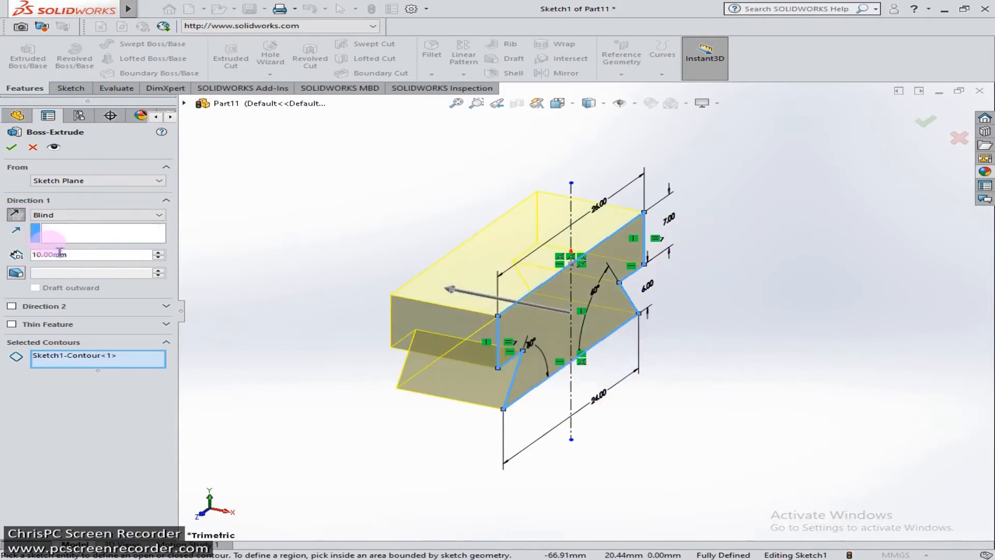
text(52)
key(Return)
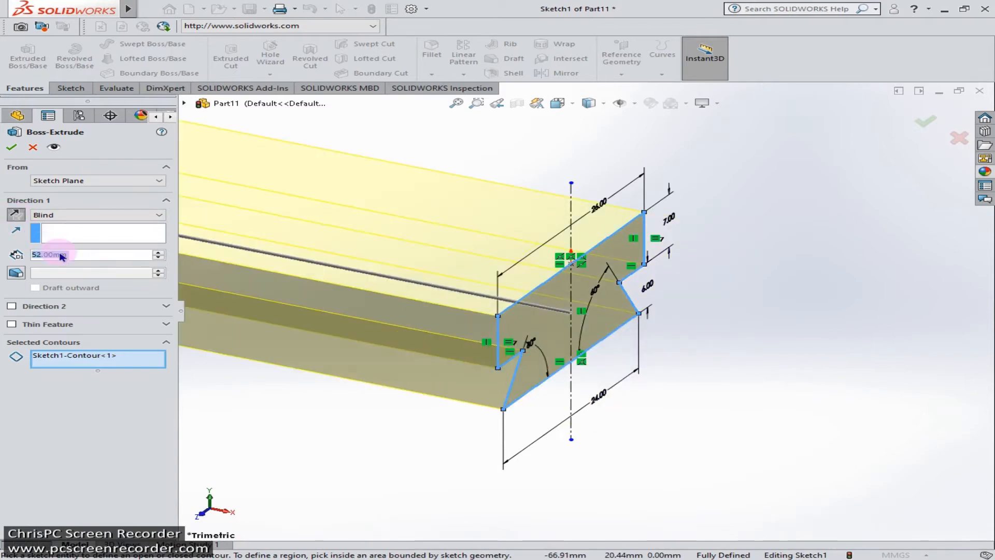
click(11, 148)
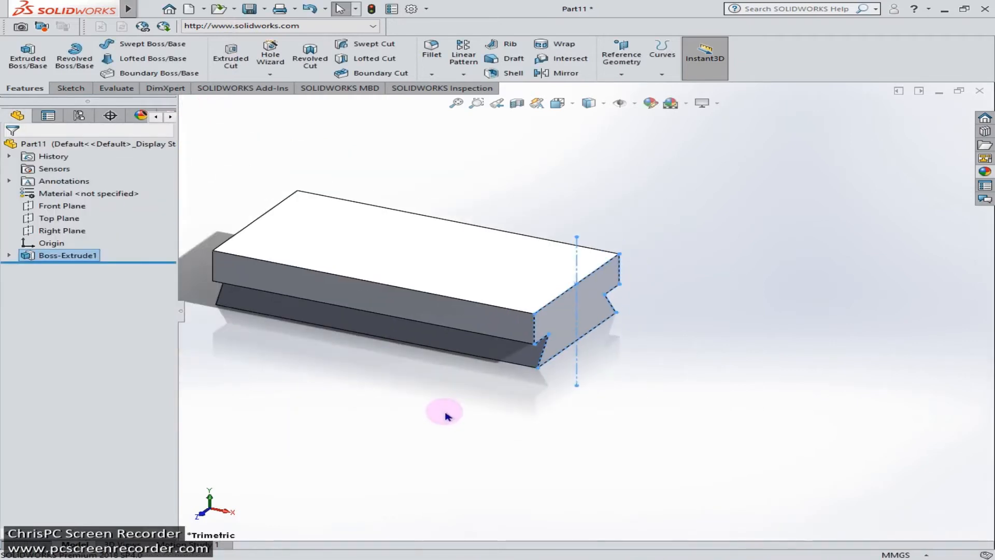
- Start a sketch on the block's long vertical front side face above the dovetail and view it normal to the sketch
scroll(445, 413, down, 1)
scroll(364, 315, up, 1)
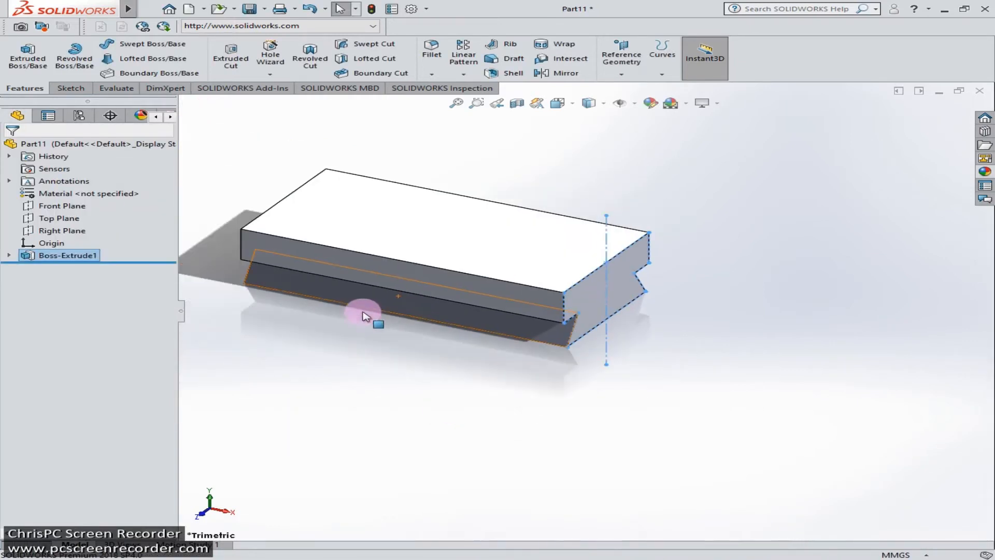
click(354, 272)
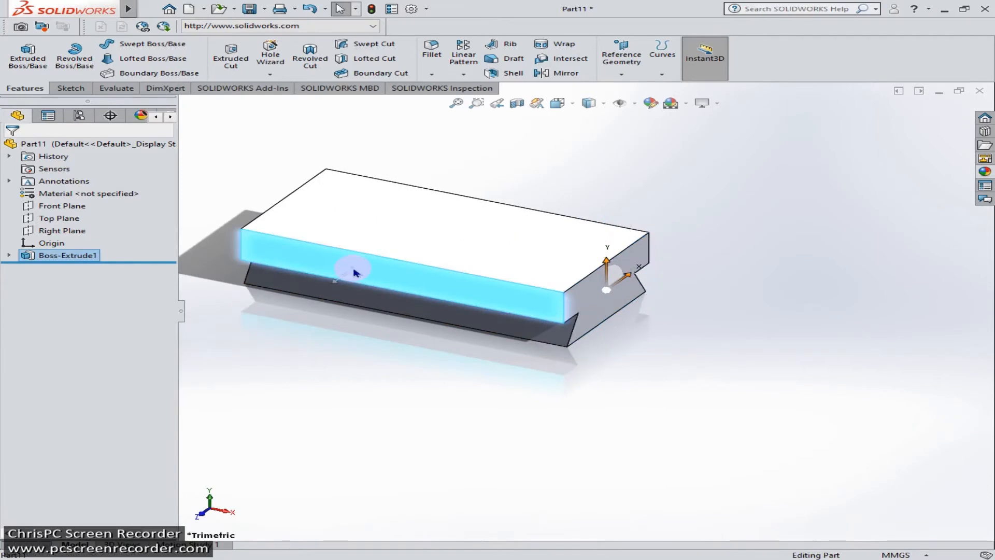
click(391, 252)
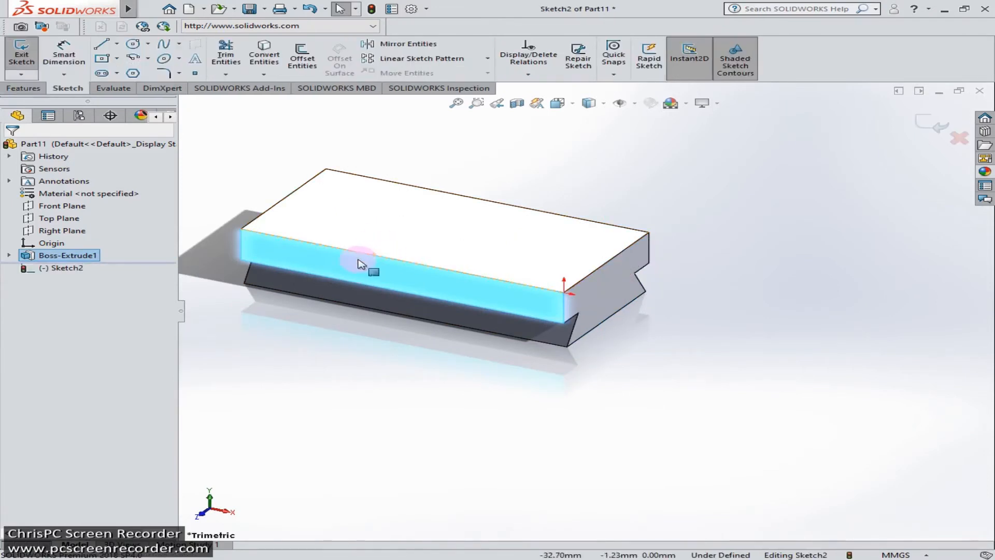
click(80, 273)
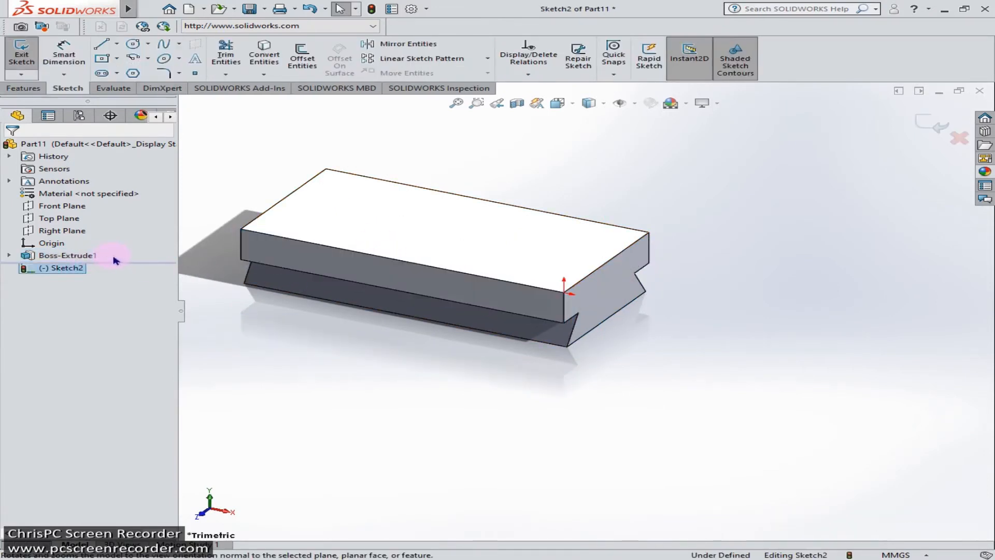
click(113, 259)
scroll(385, 174, up, 1)
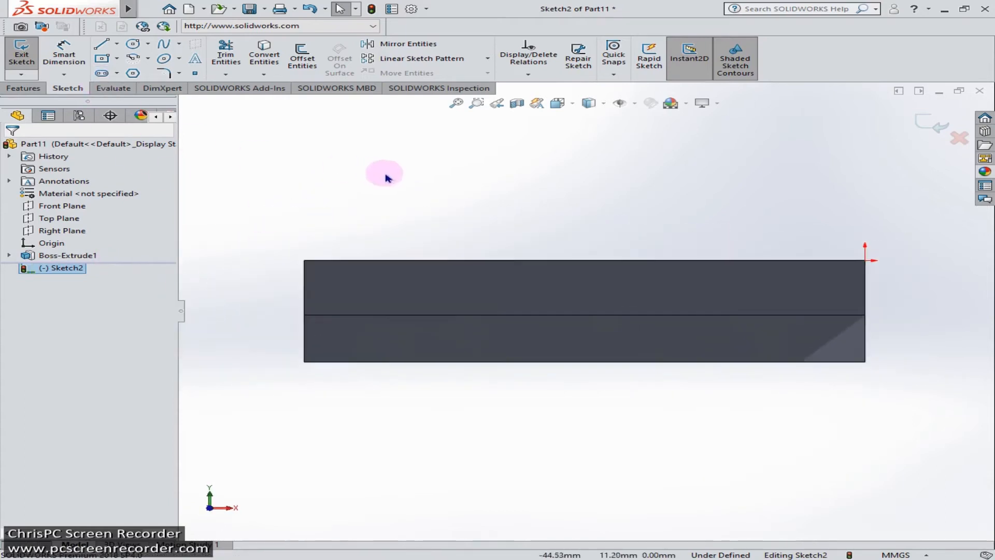
scroll(394, 182, up, 1)
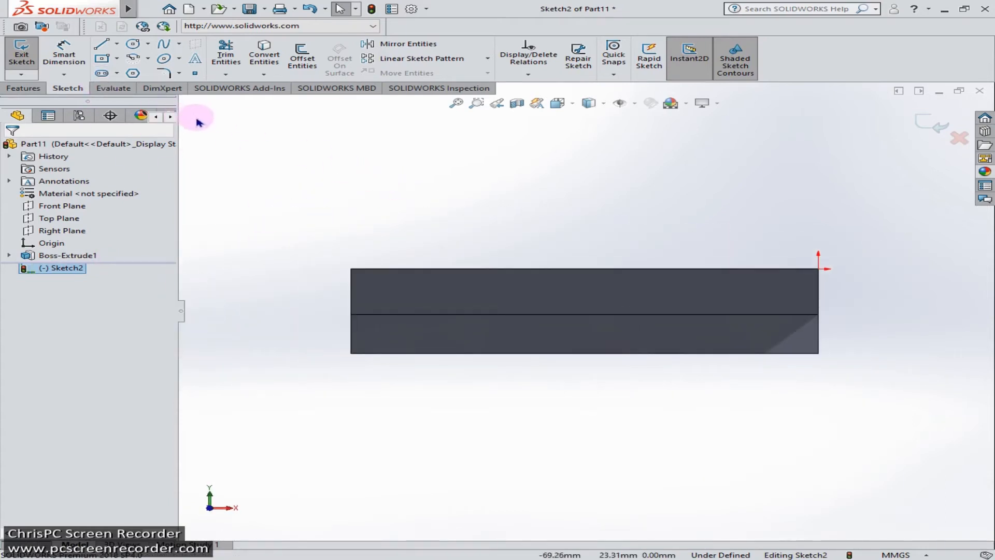
- Sketch a closed lug outline on the block's top-left corner, with vertical sides about 13.4 mm high and a tangent top arc of about 6.6 mm radius
click(101, 50)
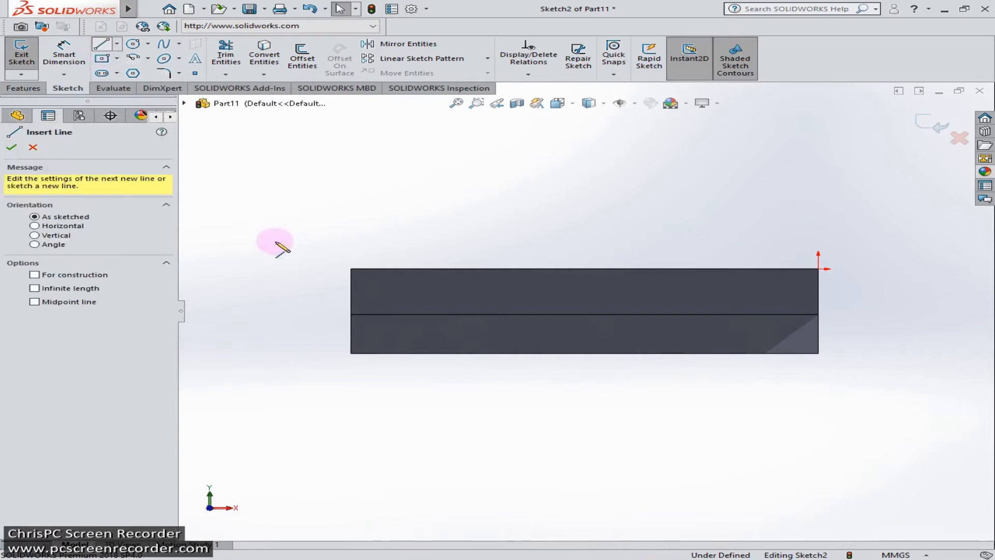
click(352, 268)
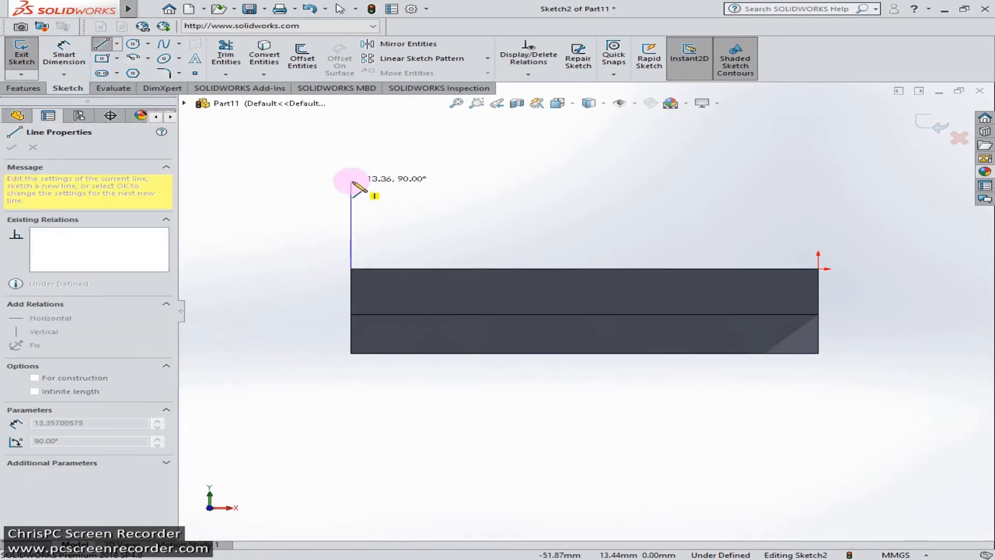
click(351, 181)
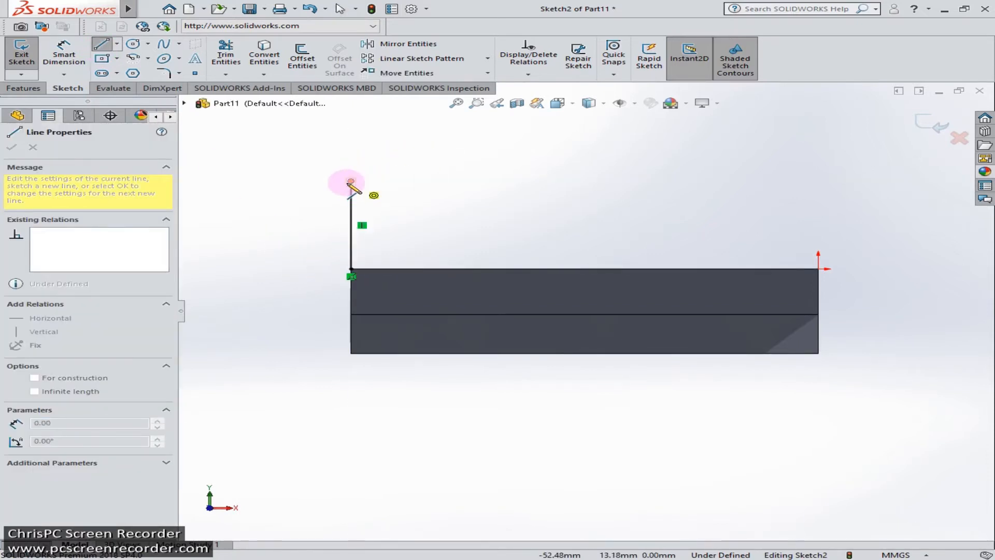
click(470, 181)
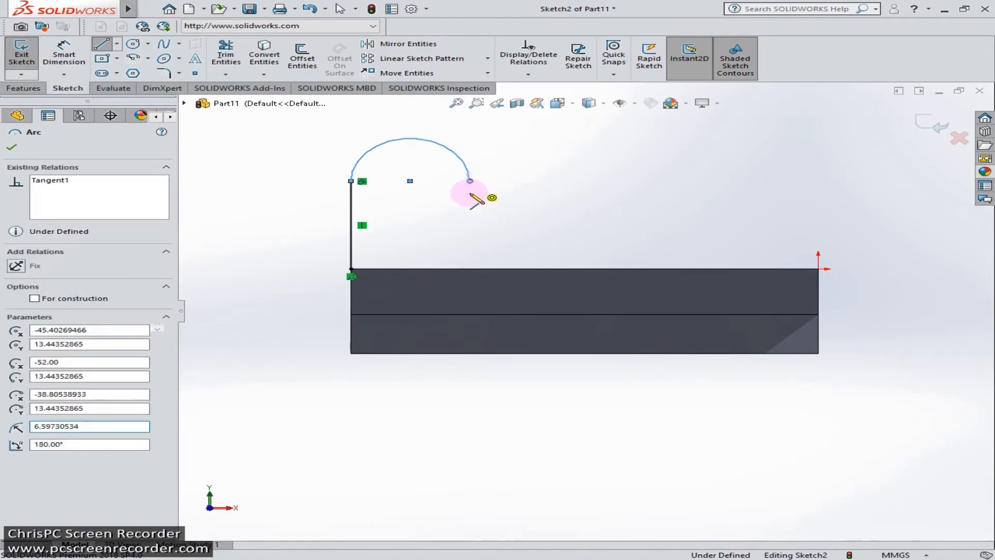
click(470, 269)
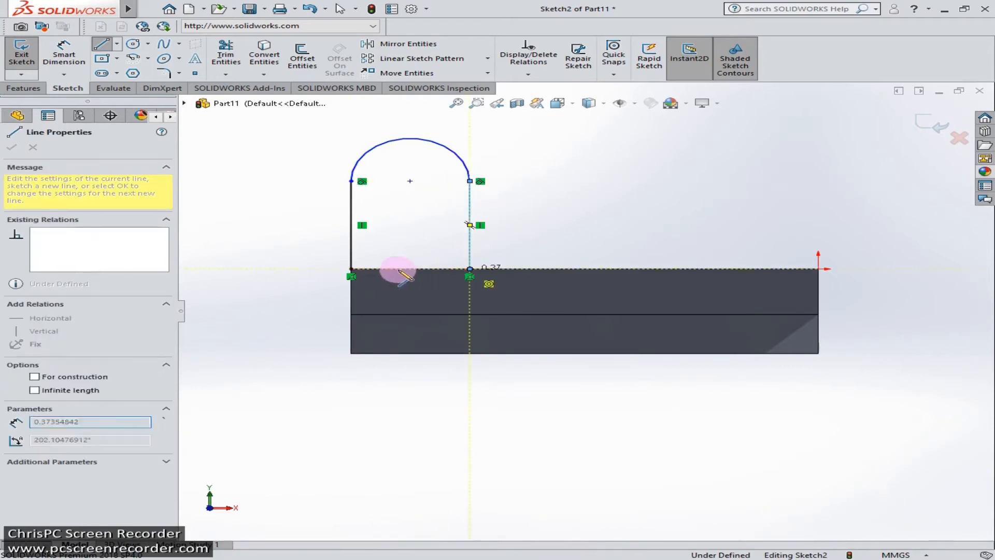
click(352, 269)
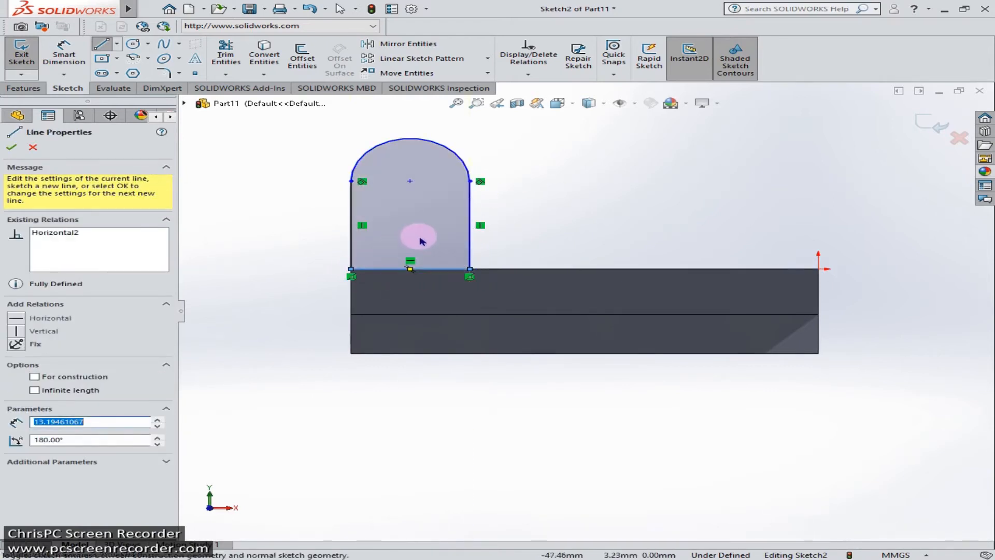
click(13, 148)
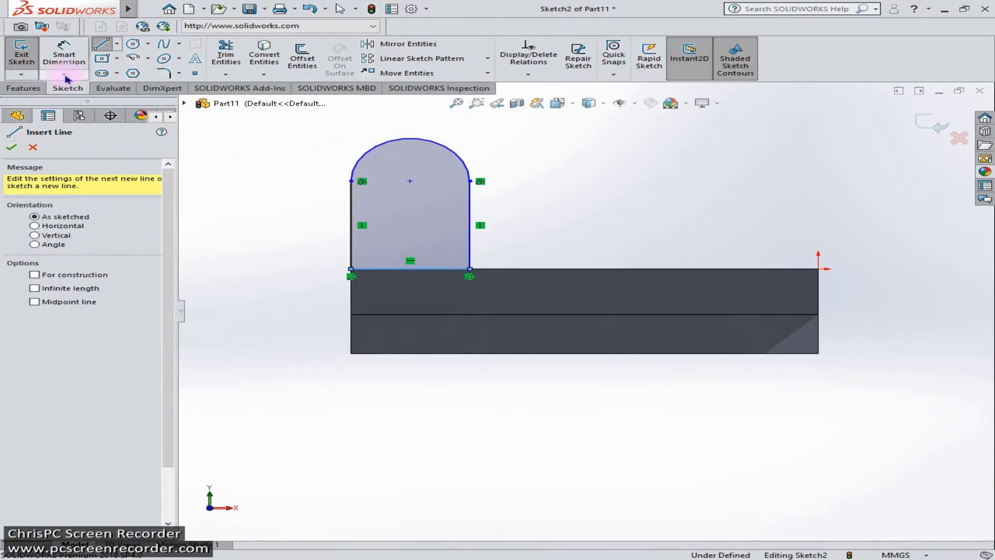
- Sketch a circle of about 3.9 mm radius centred on the lug's arc centre
click(133, 44)
click(409, 181)
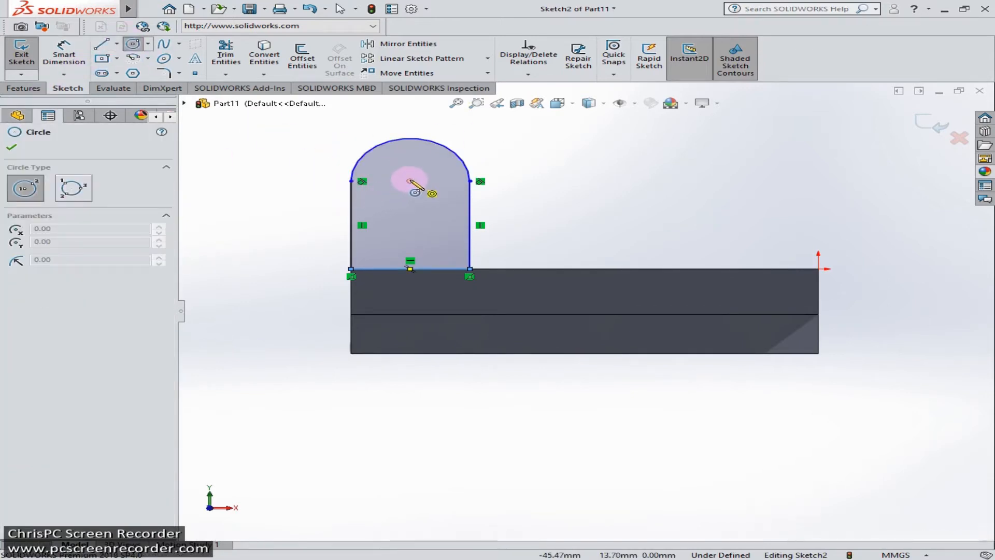
click(434, 203)
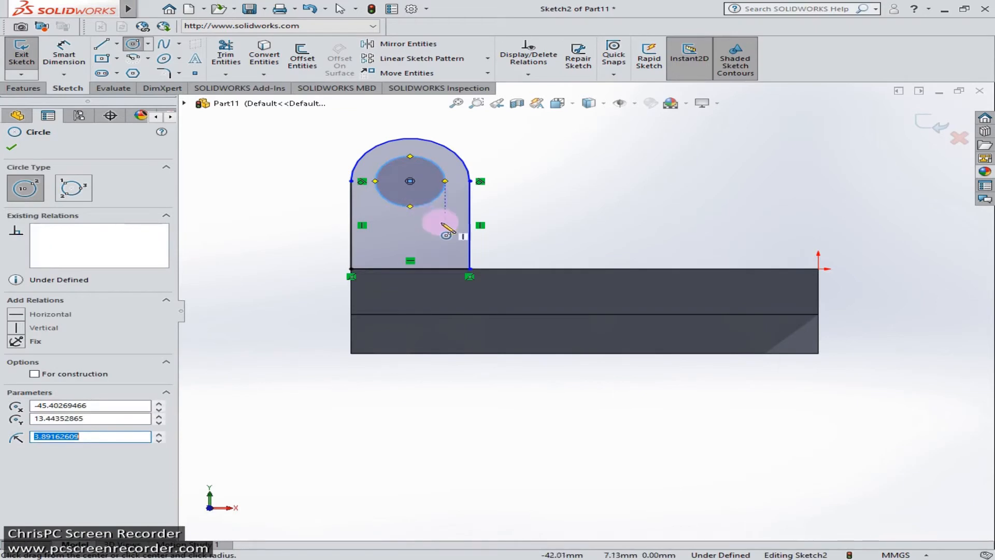
scroll(429, 229, up, 3)
scroll(445, 230, down, 4)
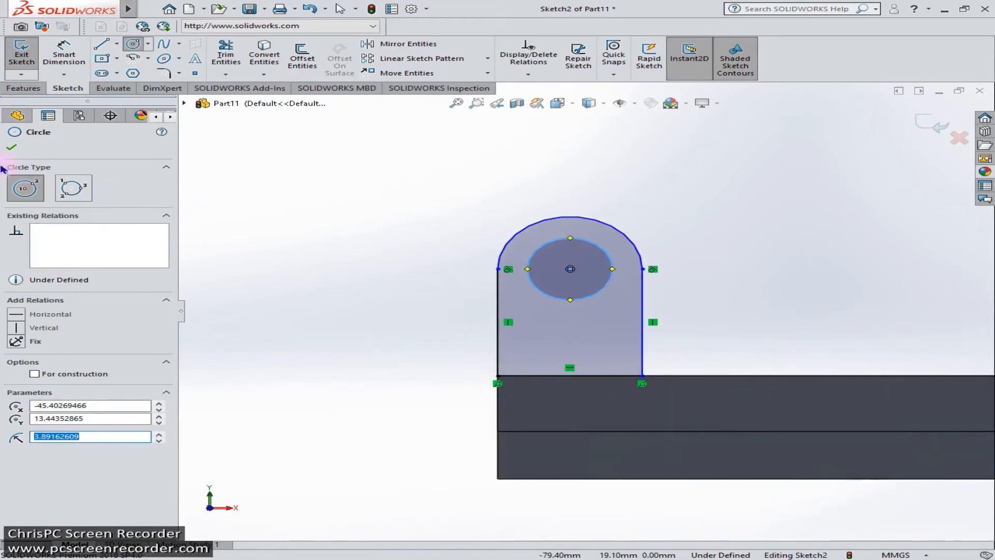
click(12, 149)
- Dimension the hole centre's height above the lug's base line and set it to 10 mm
click(61, 56)
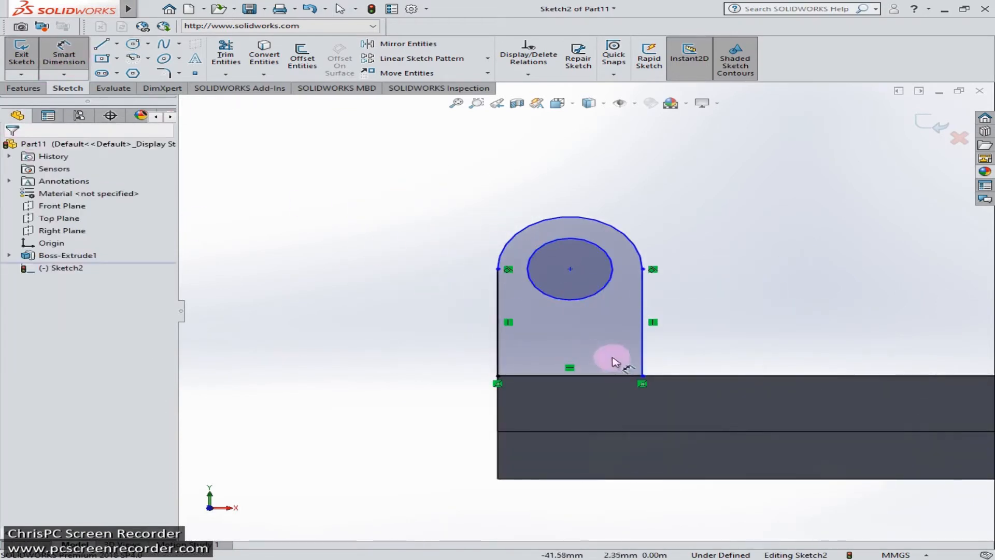
click(570, 269)
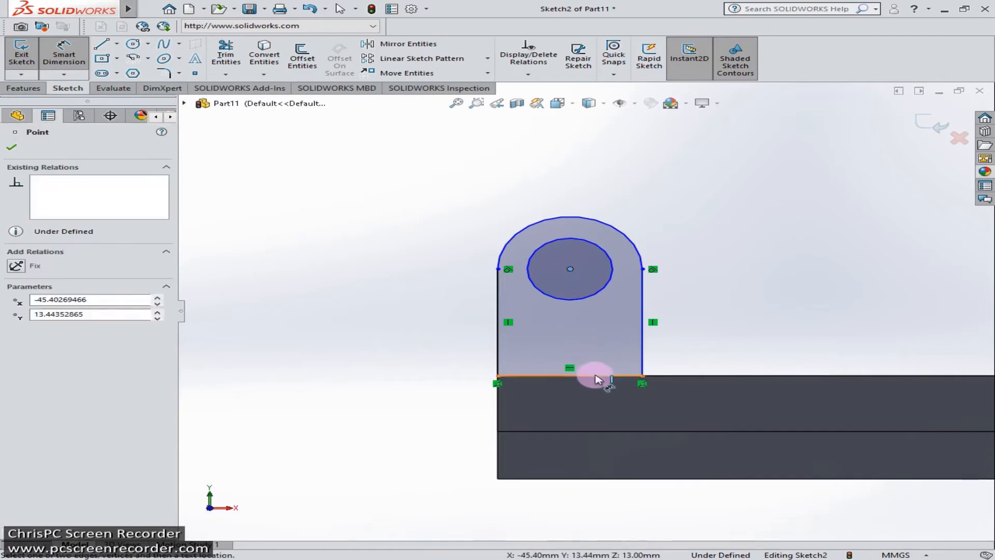
click(625, 367)
click(728, 327)
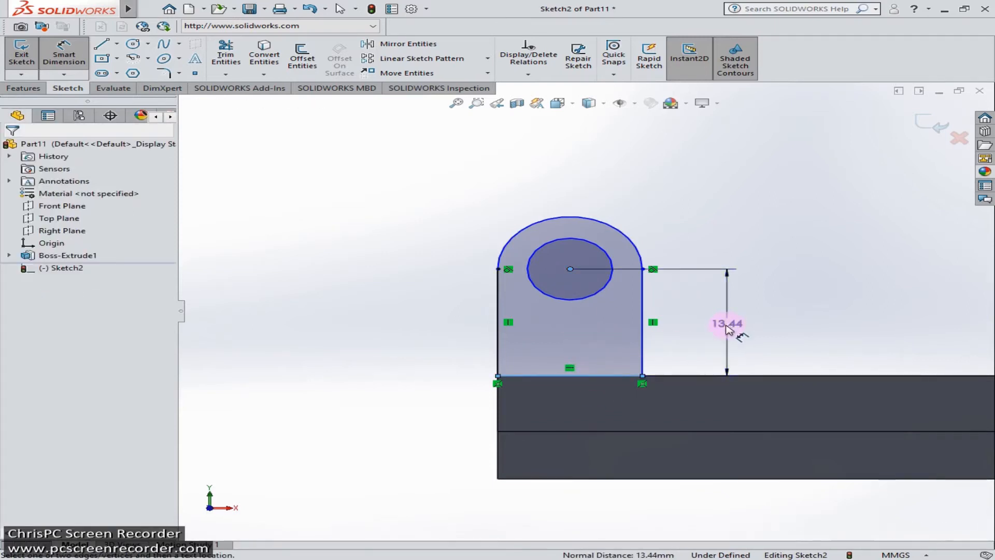
text(10)
key(Return)
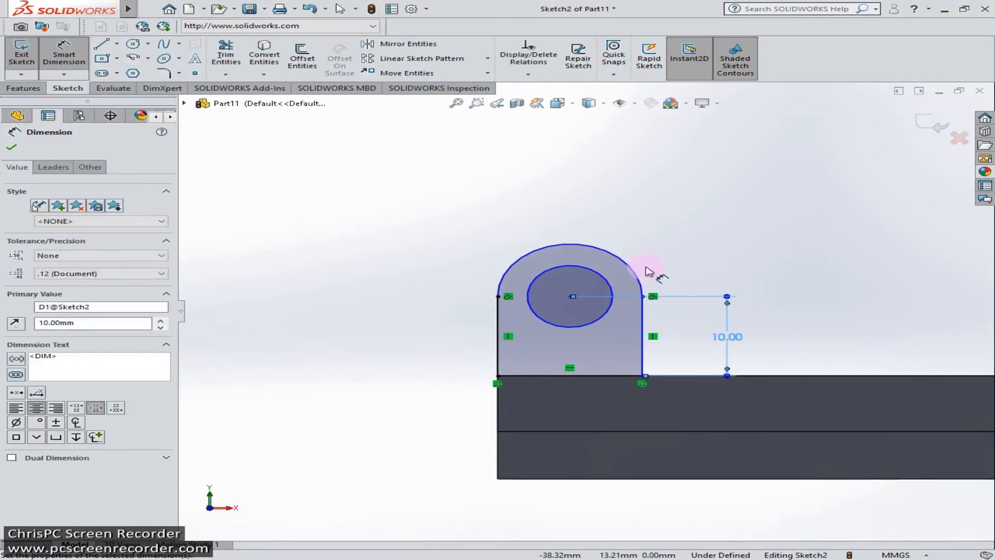
- Dimension the lug's top arc with a radius of 10 mm
click(626, 267)
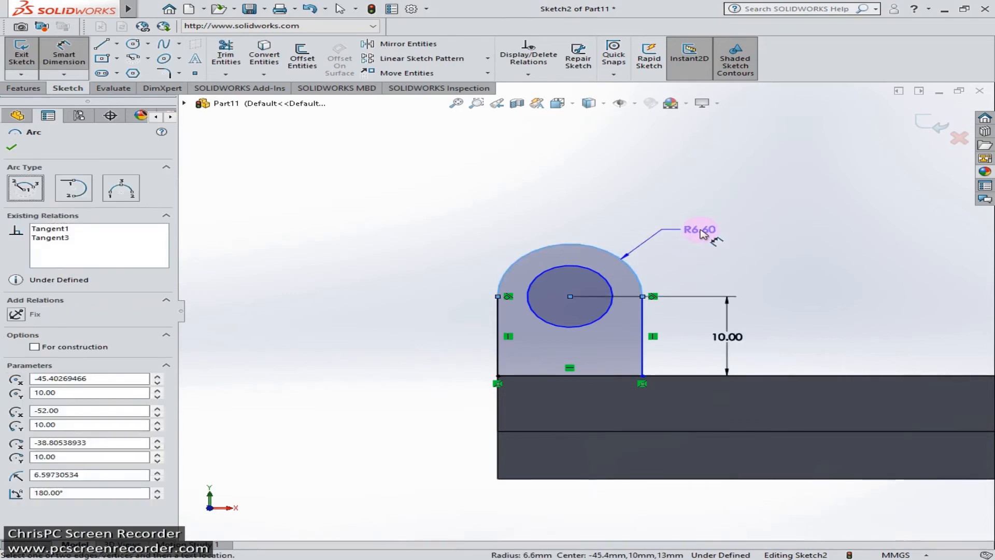
click(701, 234)
text(10)
key(Return)
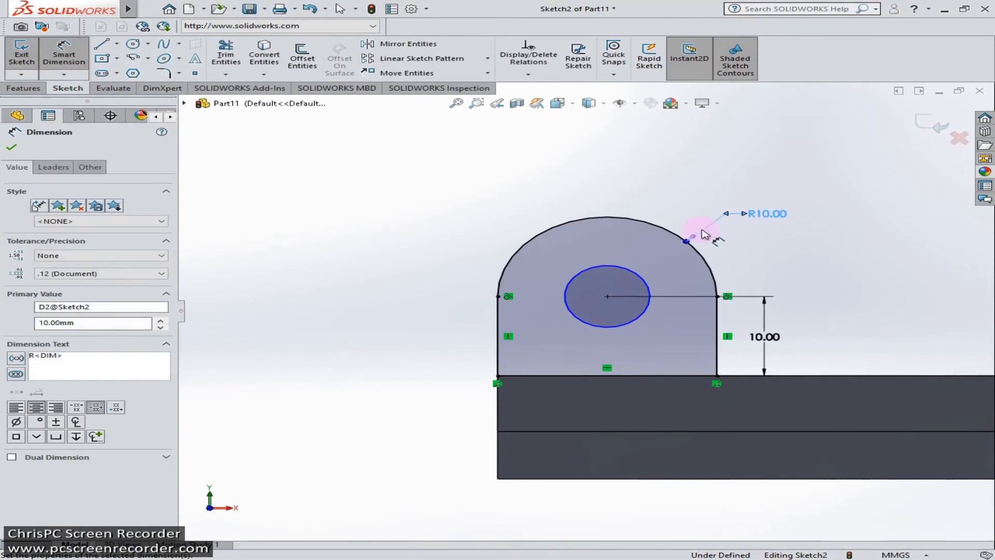
- Dimension the lug's hole circle with a diameter of 10 mm and finish dimensioning
click(645, 284)
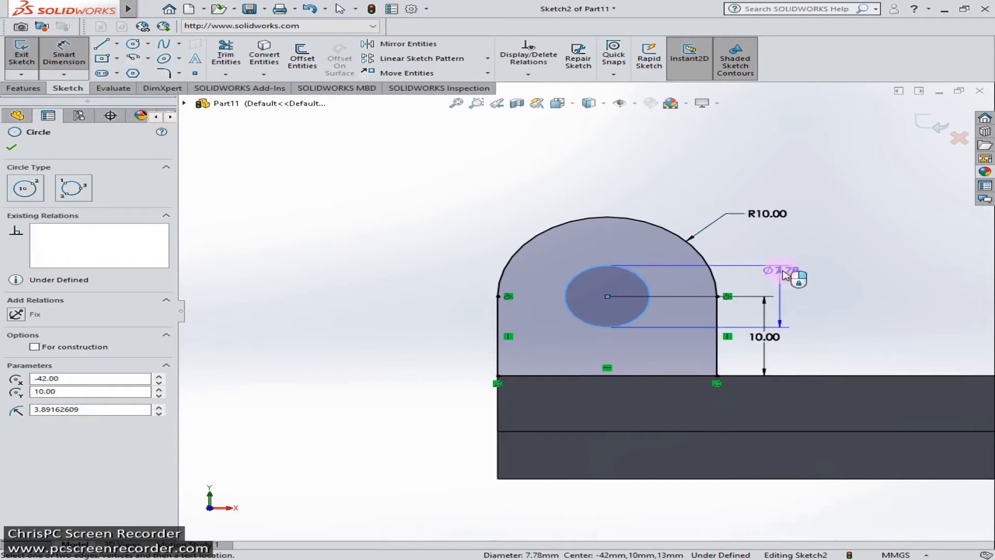
click(788, 264)
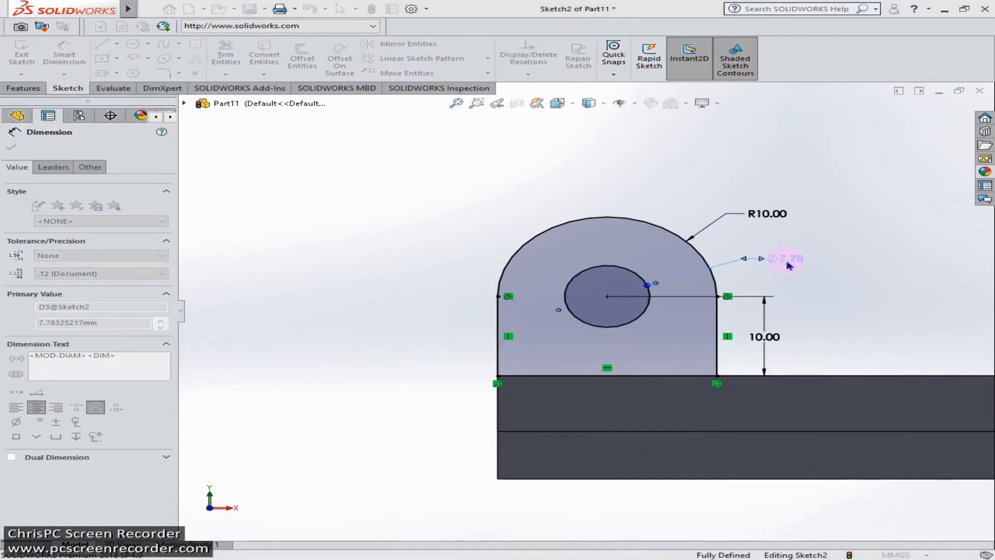
text(10)
key(Return)
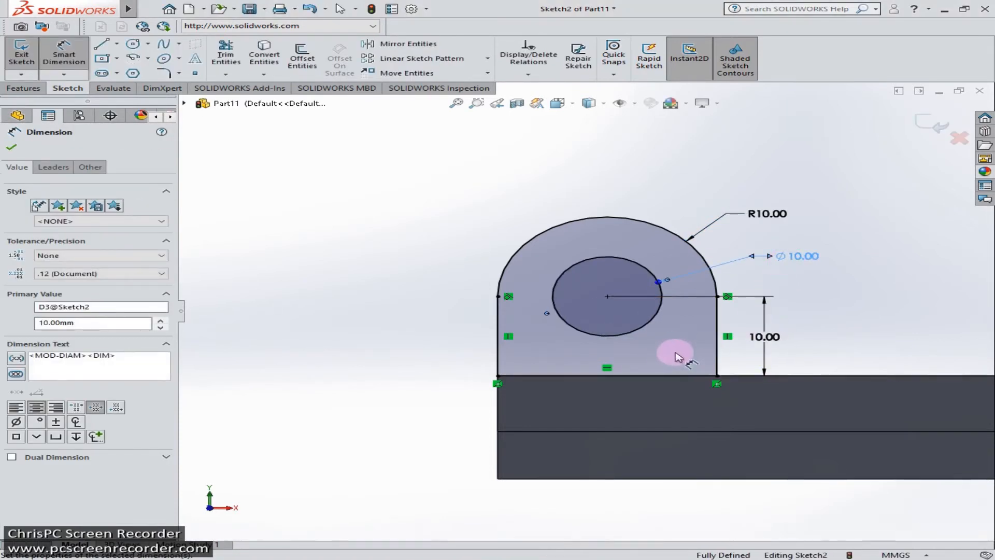
click(11, 148)
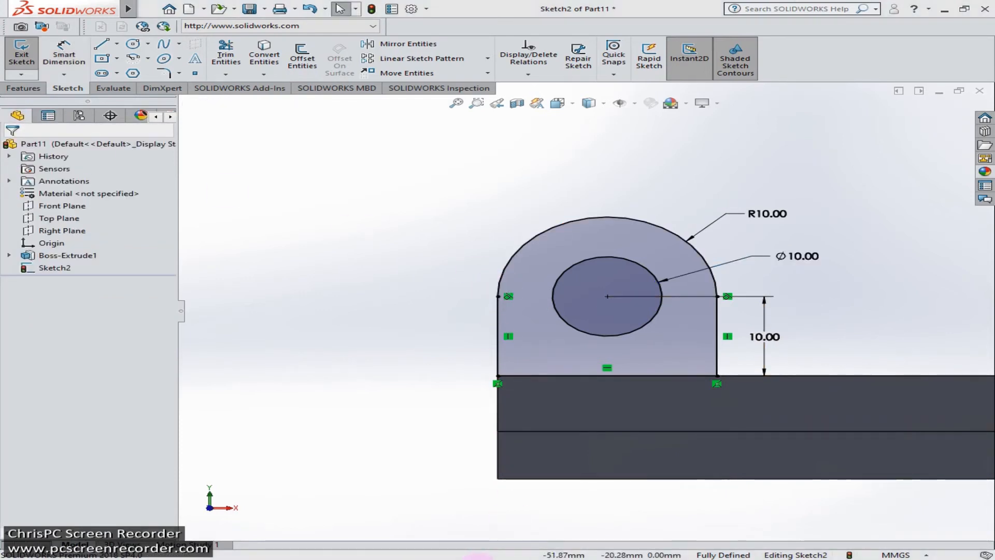
- Extrude the lug profile around its hole as a Blind boss 7 mm deep, reversed to run inward over the base block
scroll(584, 316, up, 3)
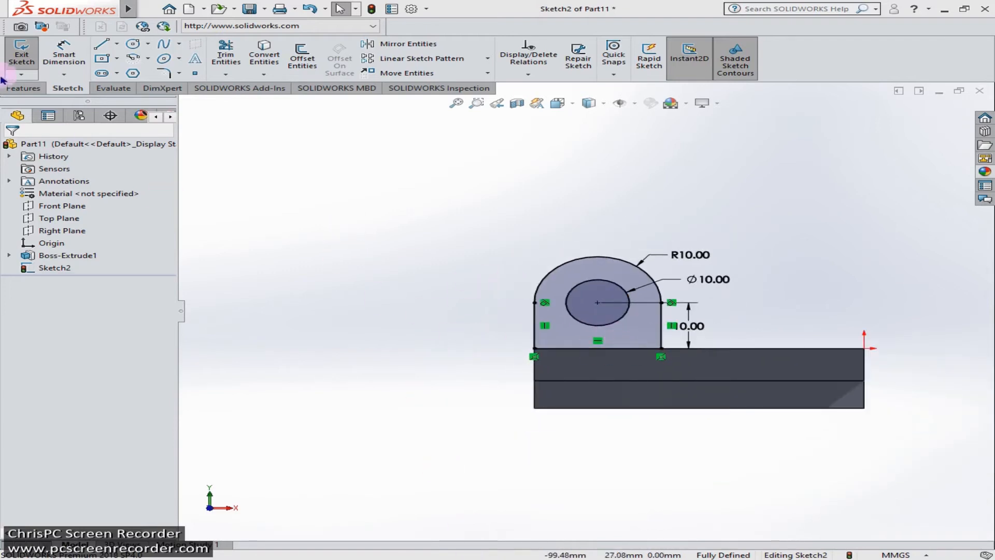
click(19, 89)
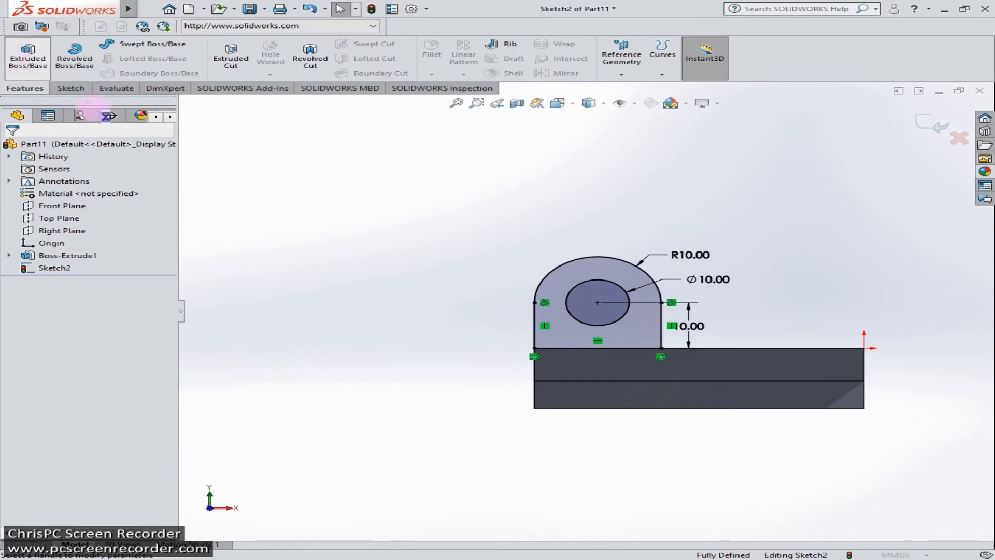
click(27, 57)
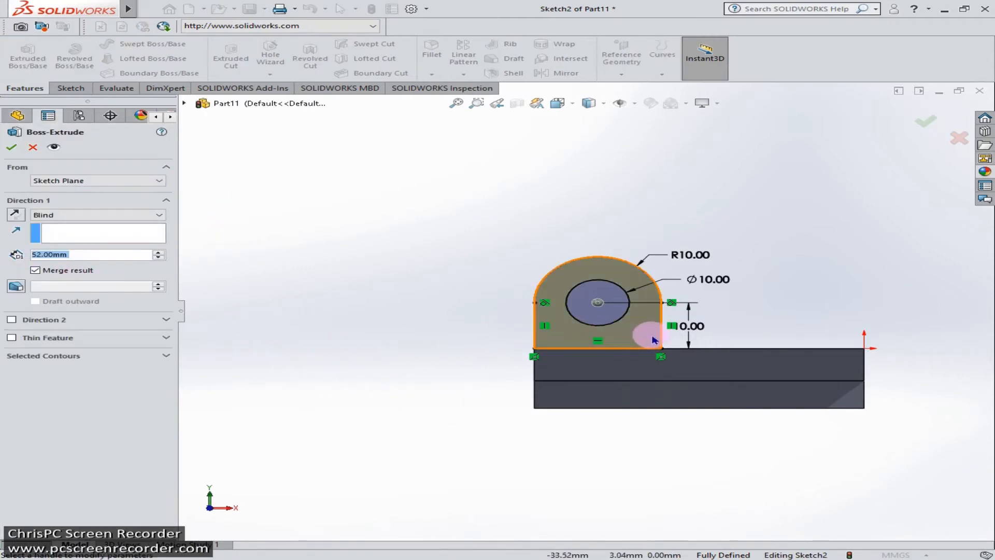
middle_drag(344, 422, 217, 436)
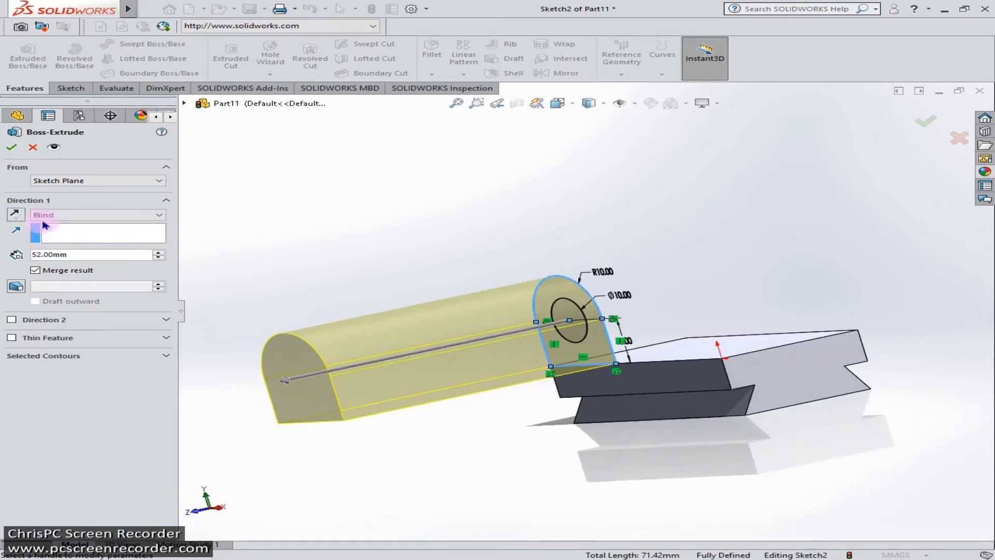
click(573, 320)
click(572, 322)
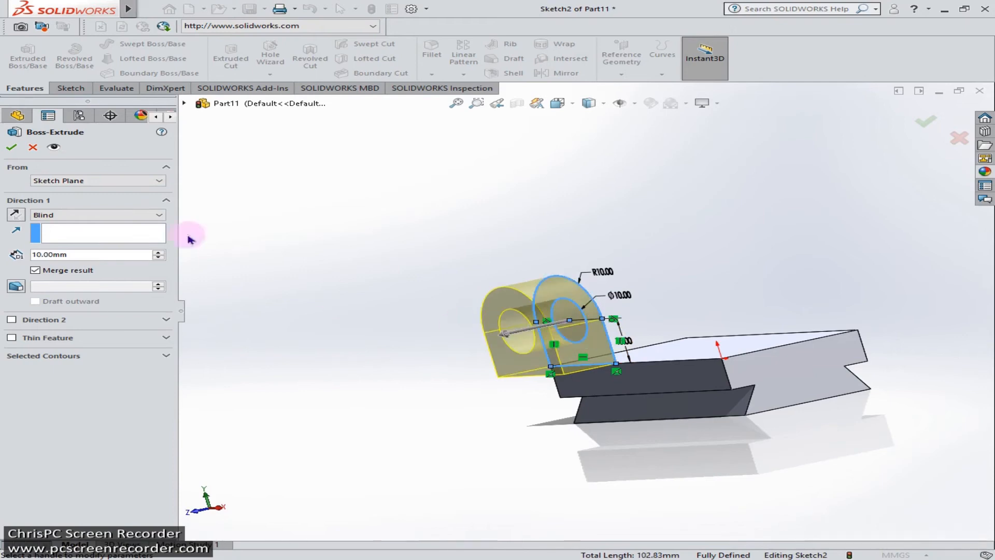
click(12, 216)
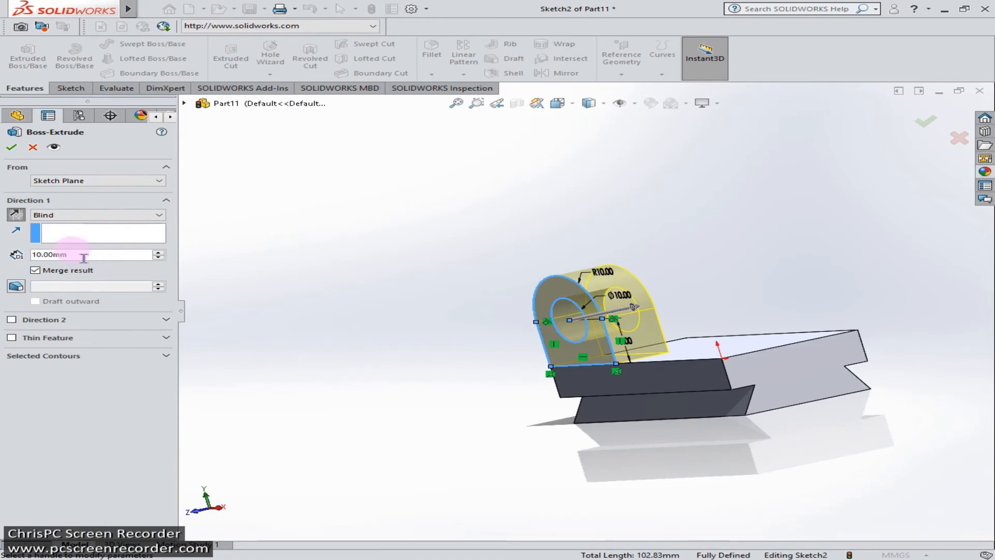
drag(73, 255, 44, 255)
text(7)
key(Return)
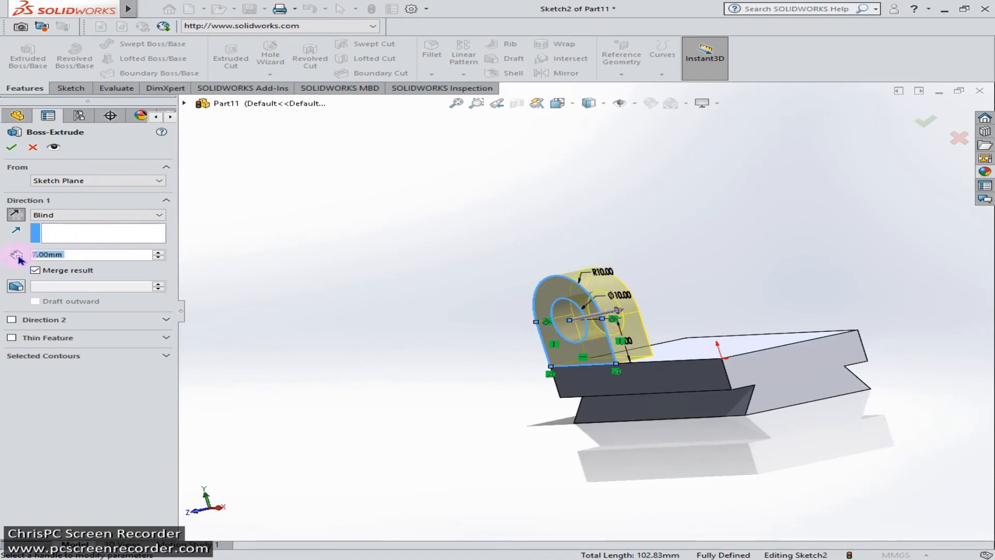
click(12, 147)
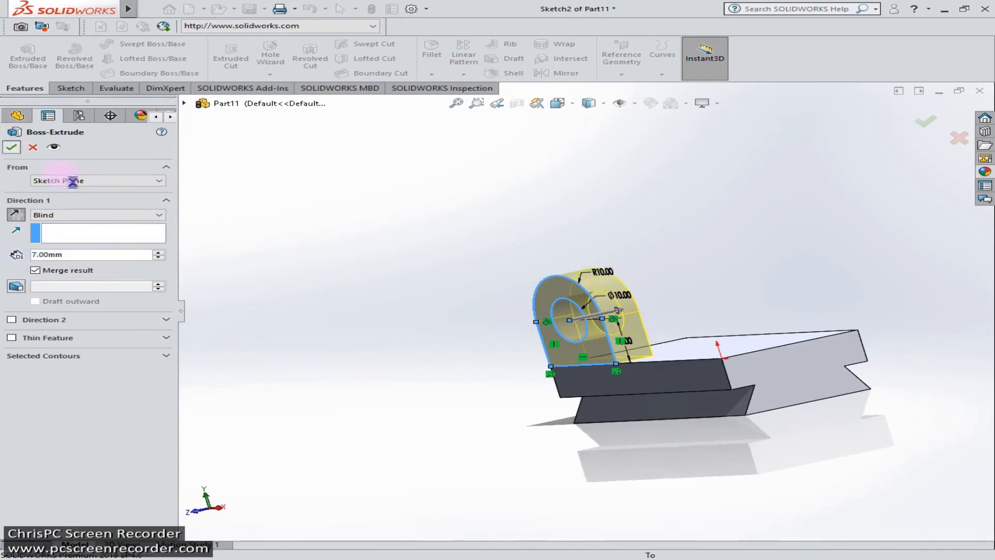
- Mirror the extruded lug about the Front Plane to the opposite side of the base
middle_drag(337, 366, 451, 388)
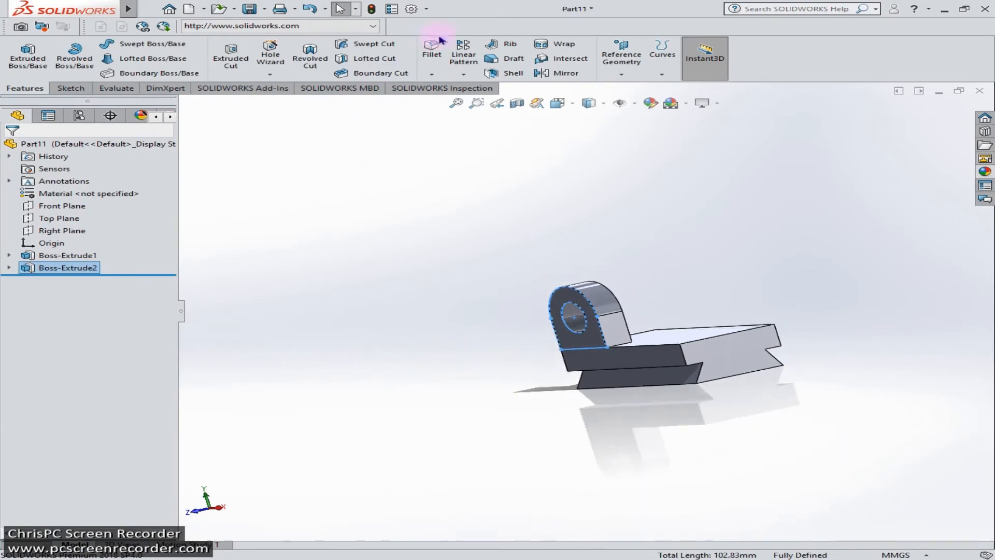
click(470, 50)
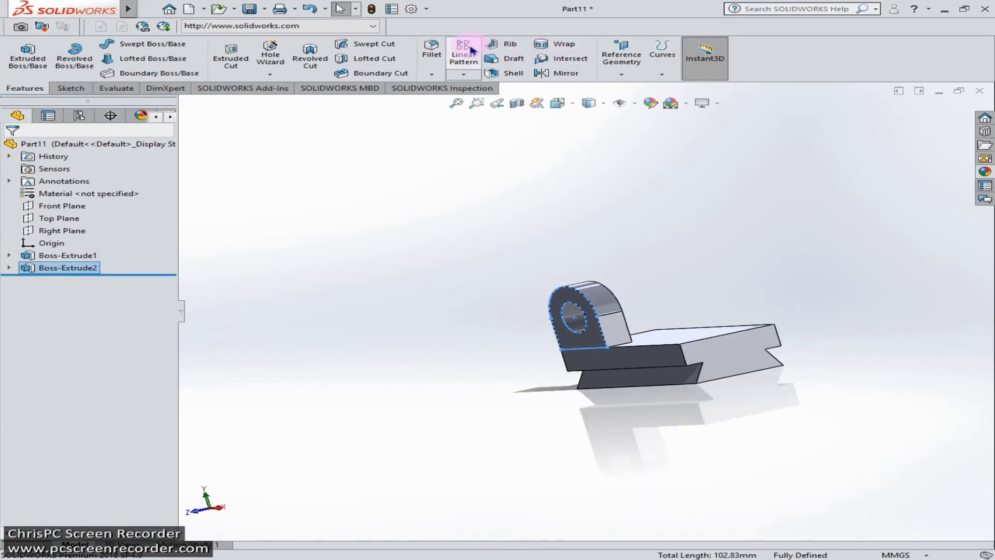
click(560, 73)
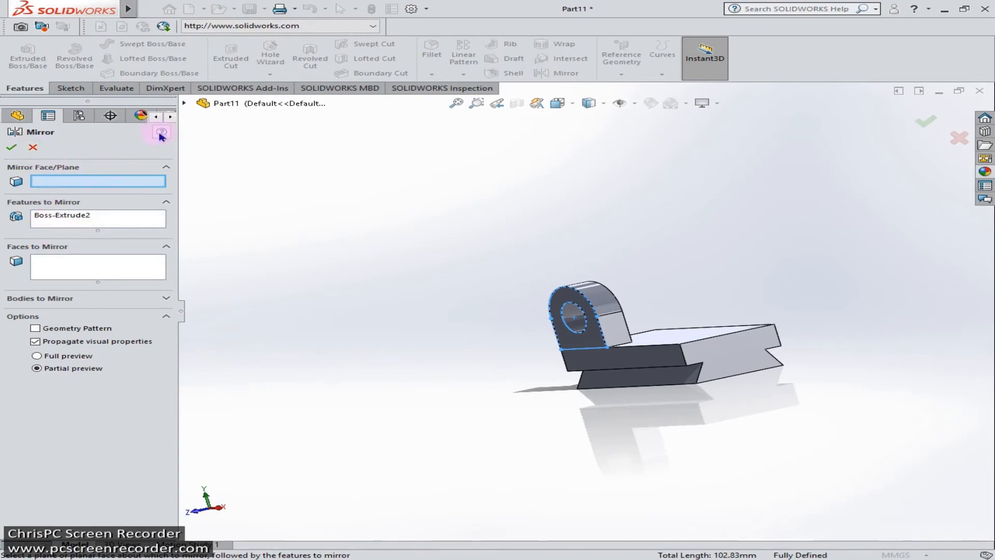
click(185, 104)
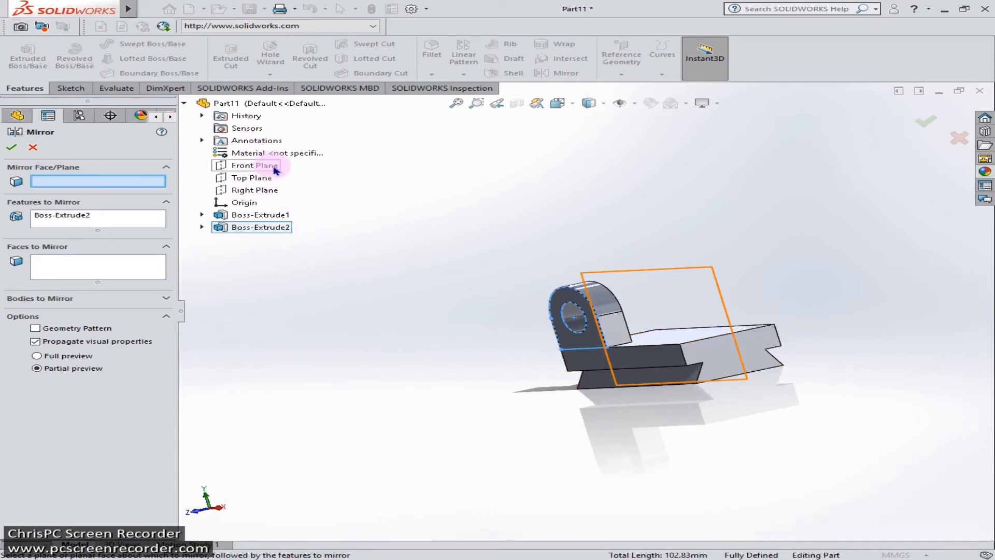
middle_drag(532, 400, 462, 431)
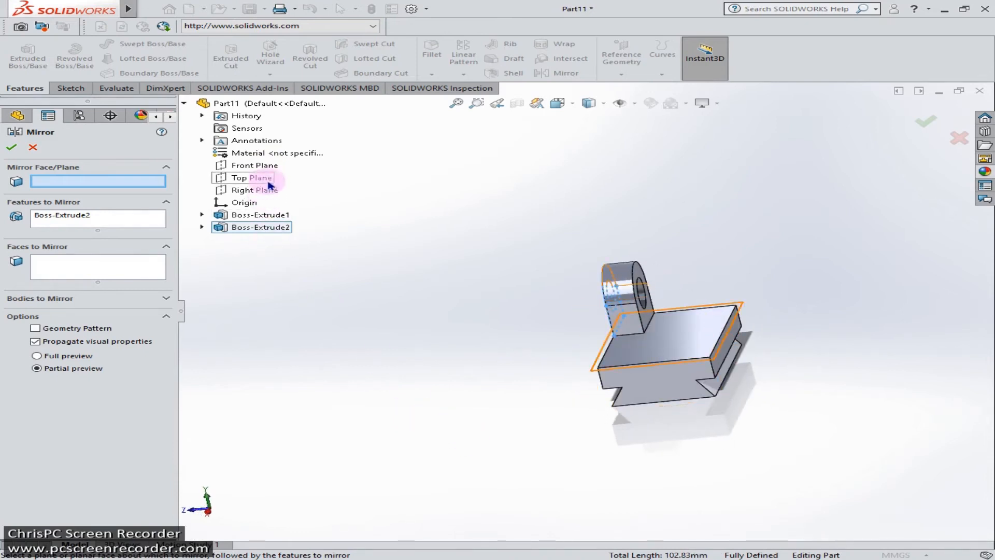
click(271, 167)
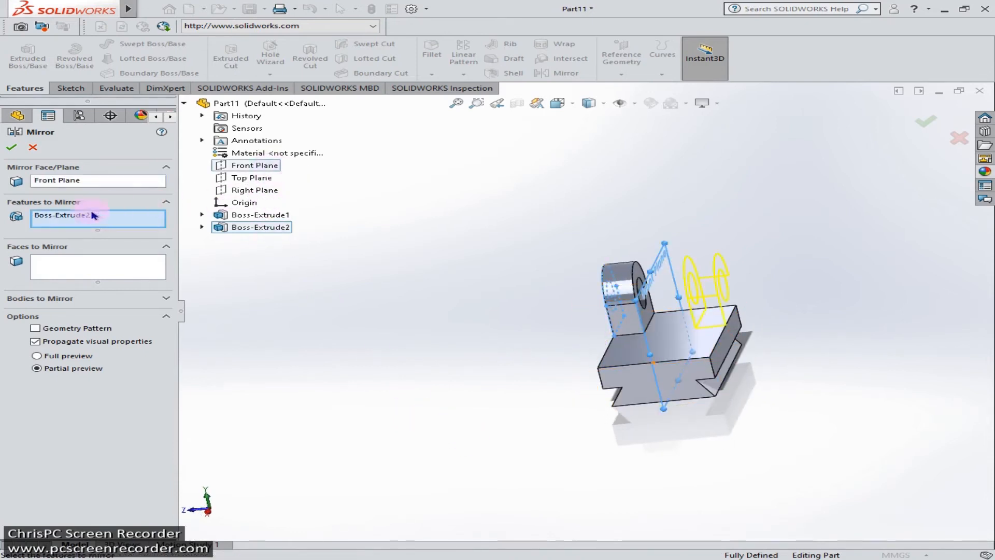
click(9, 149)
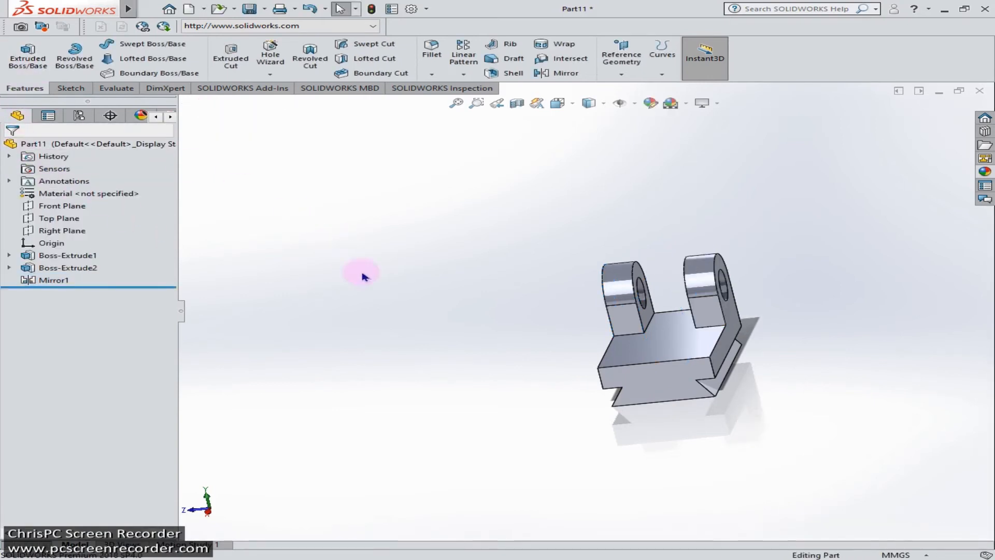
- Start a sketch on the base block's top face between the lugs and view it normal to the sketch
click(652, 357)
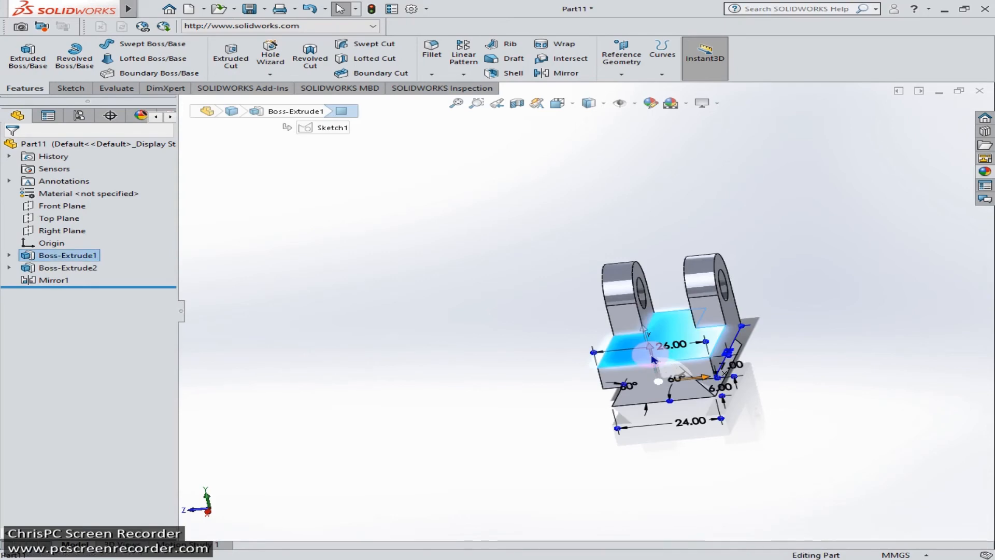
click(687, 342)
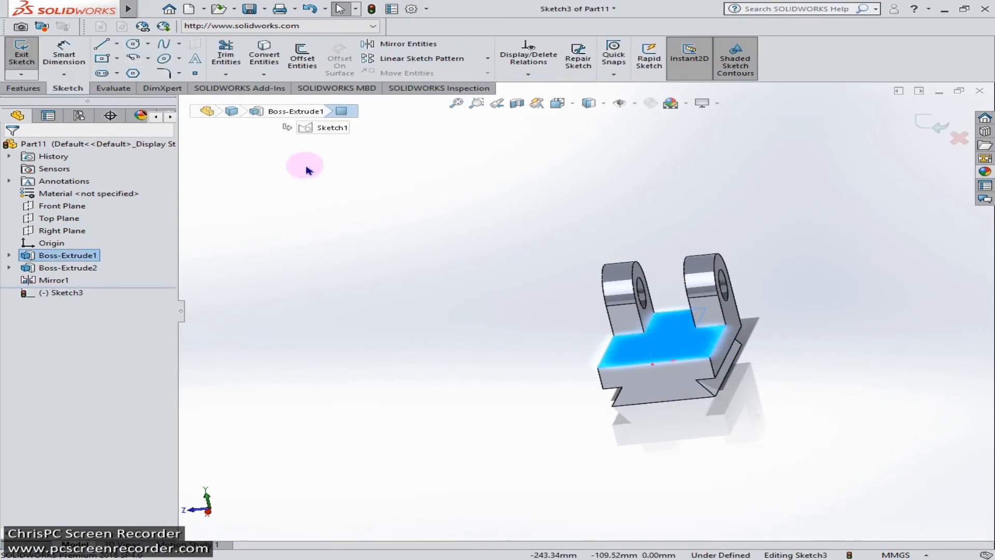
click(67, 293)
click(106, 275)
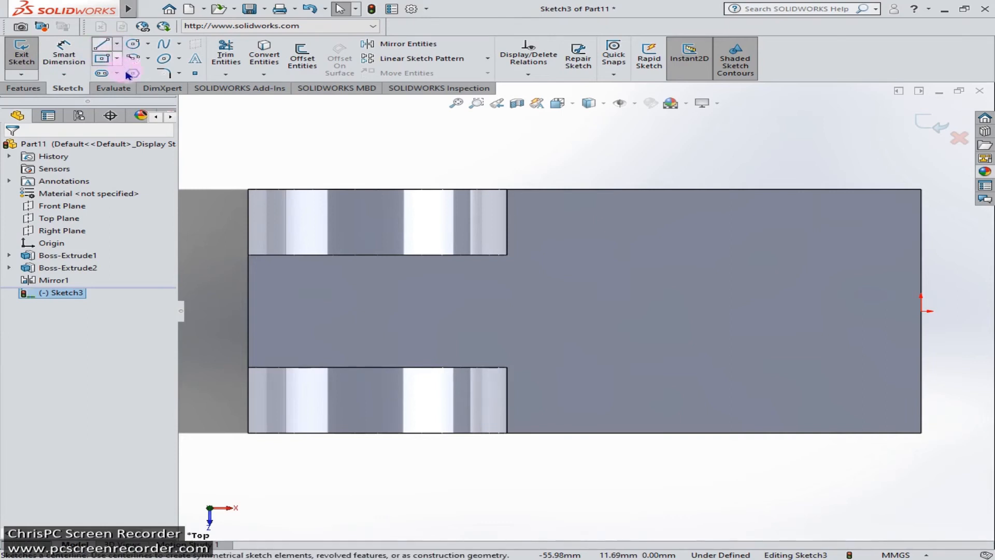
- Sketch a horizontal construction centerline through the origin along the top face's middle, extending past both ends of the block
click(103, 45)
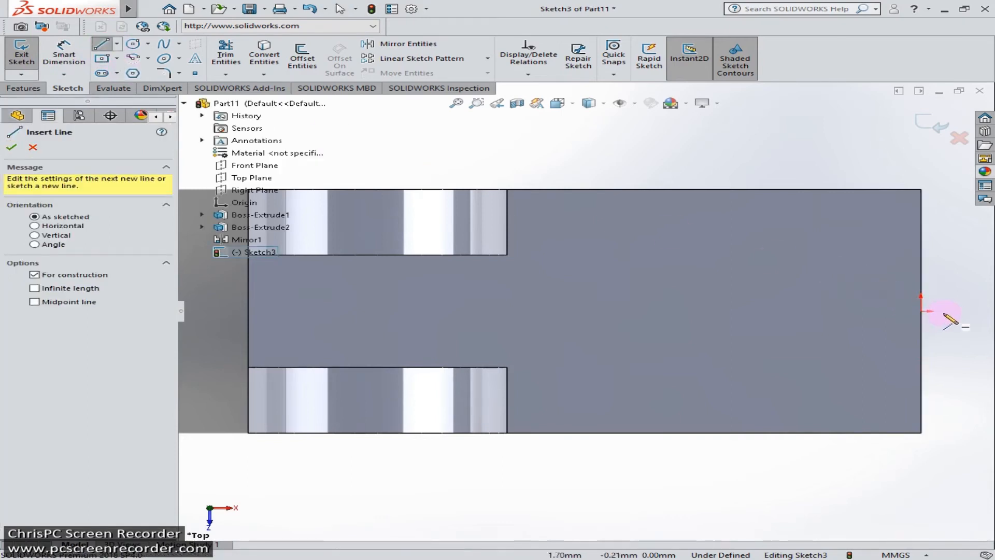
click(962, 311)
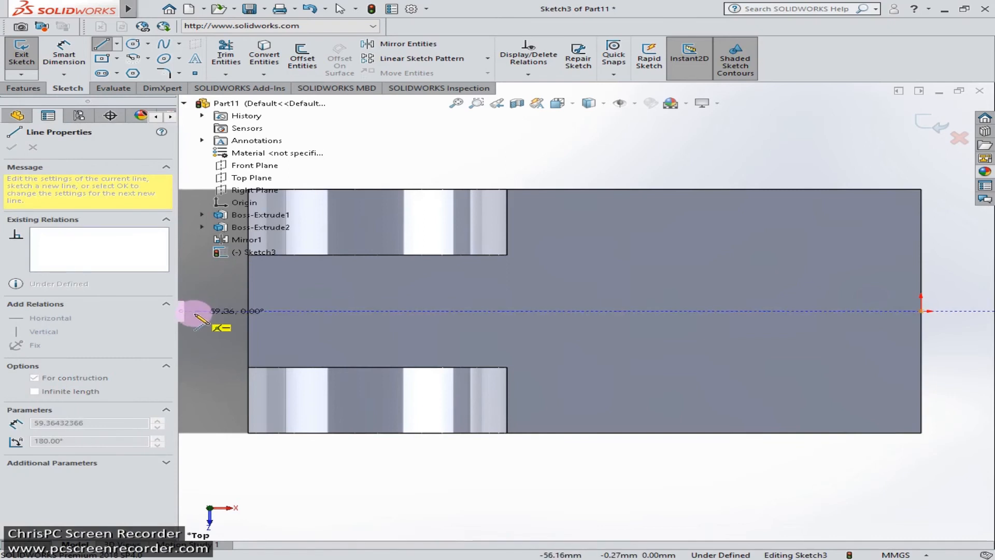
click(215, 311)
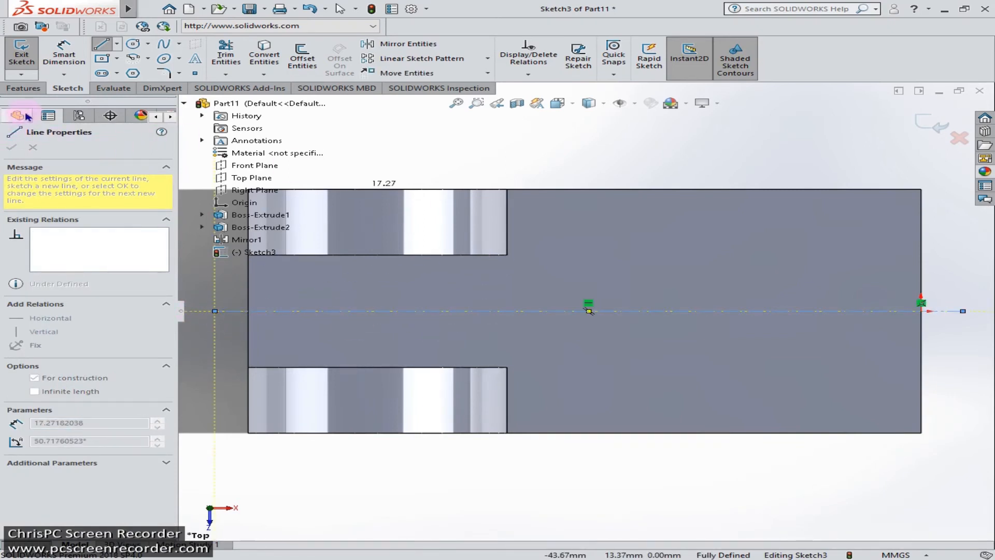
key(Escape)
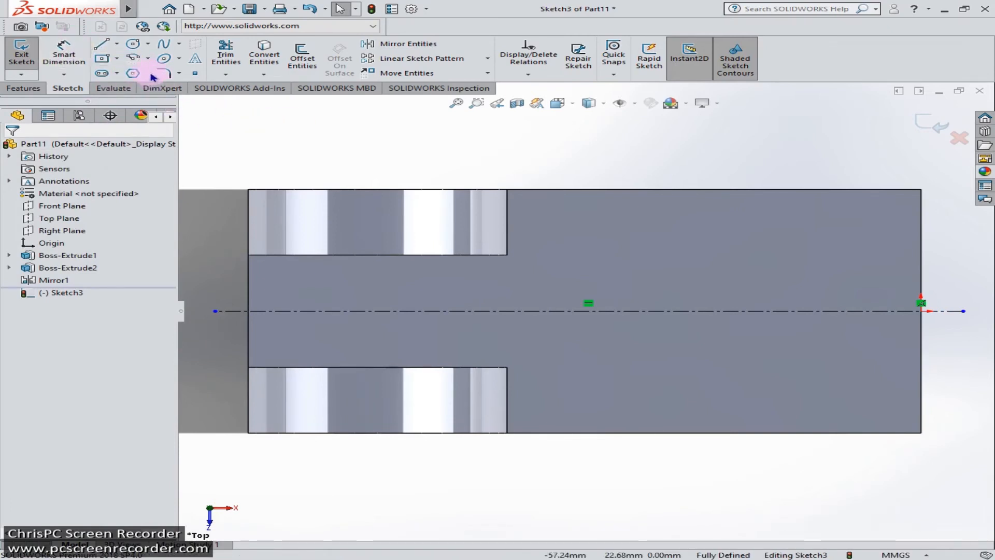
- Sketch a straight slot on the centerline over the base's lug-free end, about 18 mm between arc centers and 7 mm wide
click(102, 73)
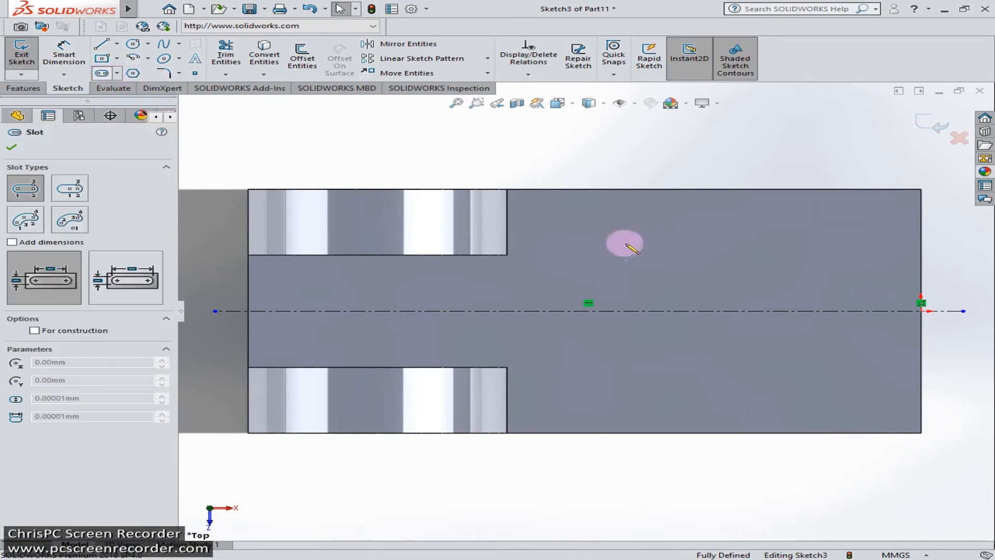
click(855, 310)
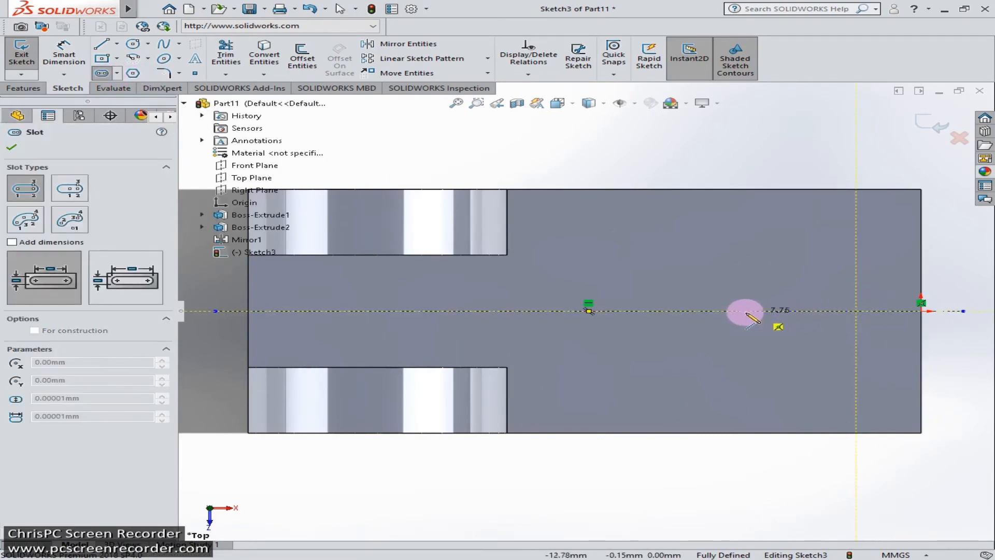
click(618, 311)
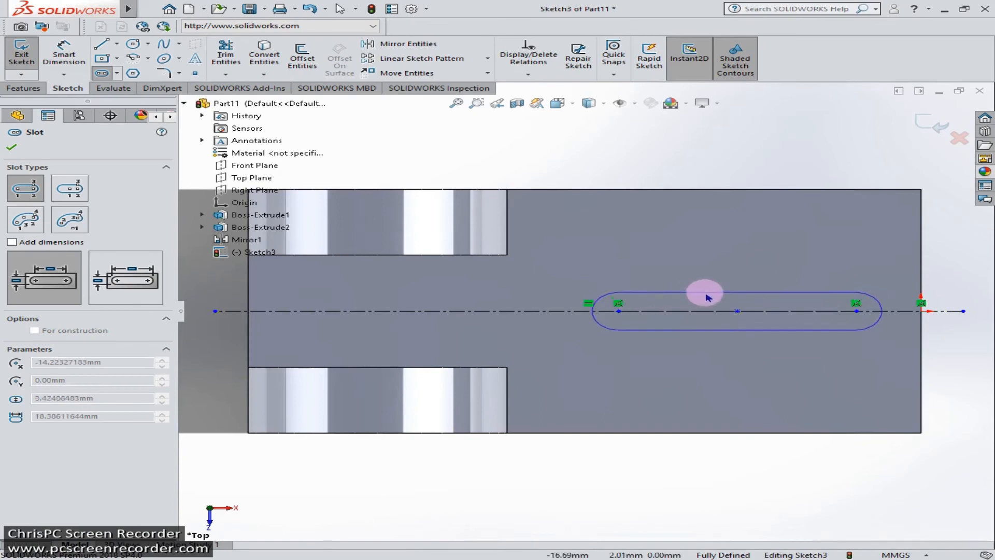
click(726, 280)
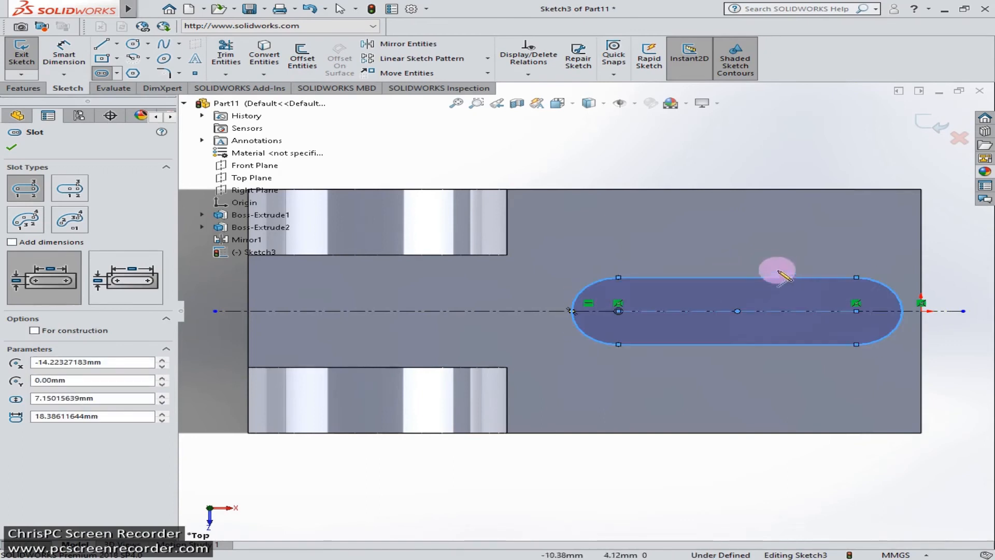
click(33, 147)
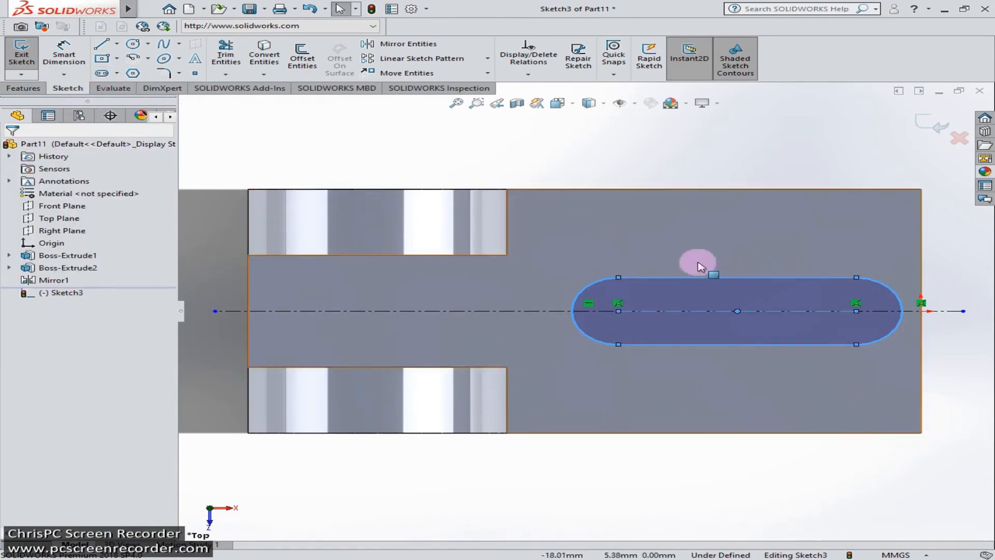
- Dimension the slot's outer arc center at 10 mm from the end edge of the base opposite the lugs
click(64, 52)
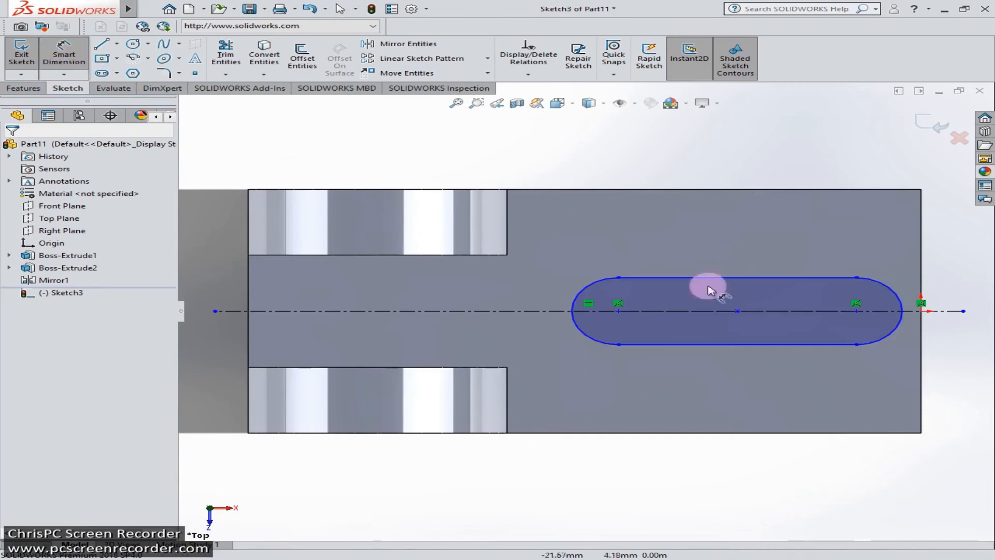
click(856, 312)
click(921, 321)
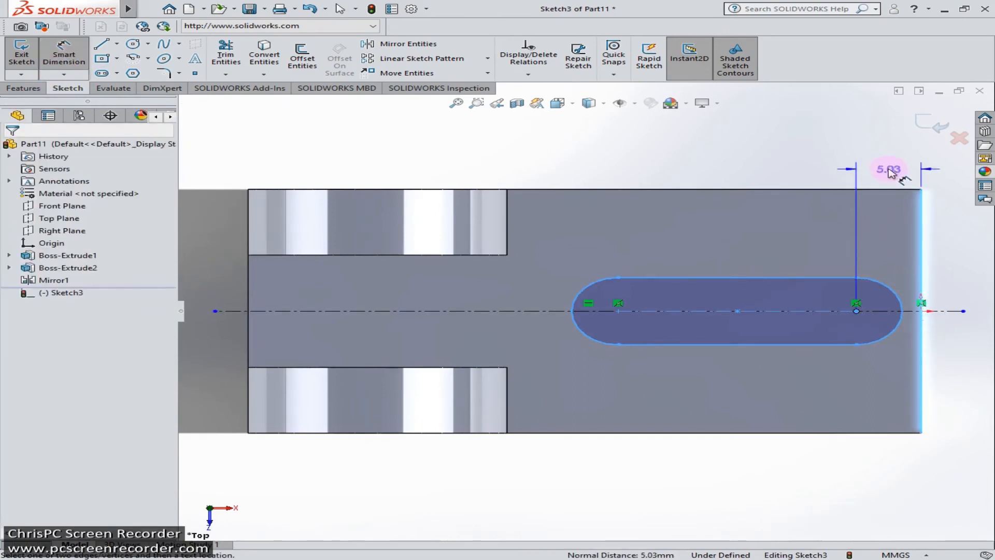
click(887, 162)
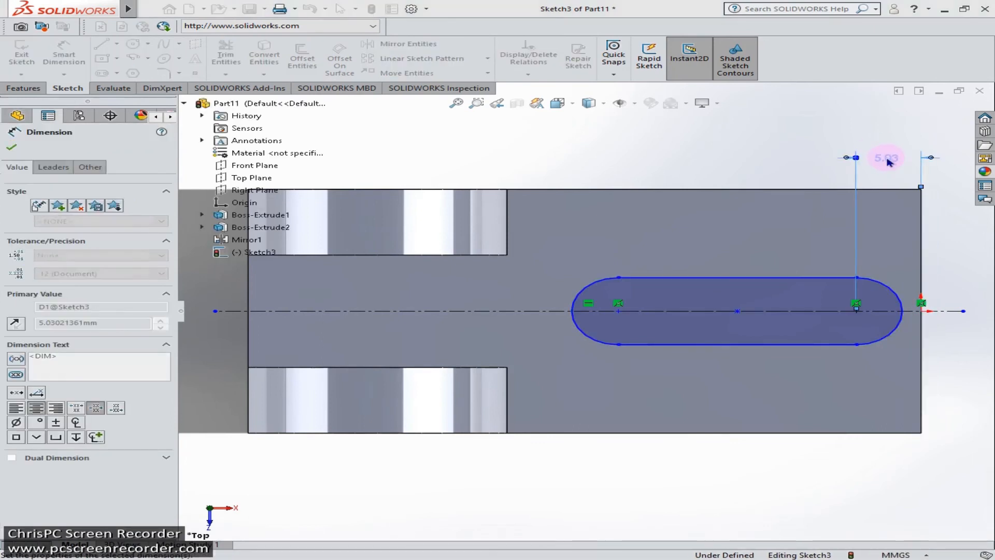
text(10)
key(Return)
click(692, 310)
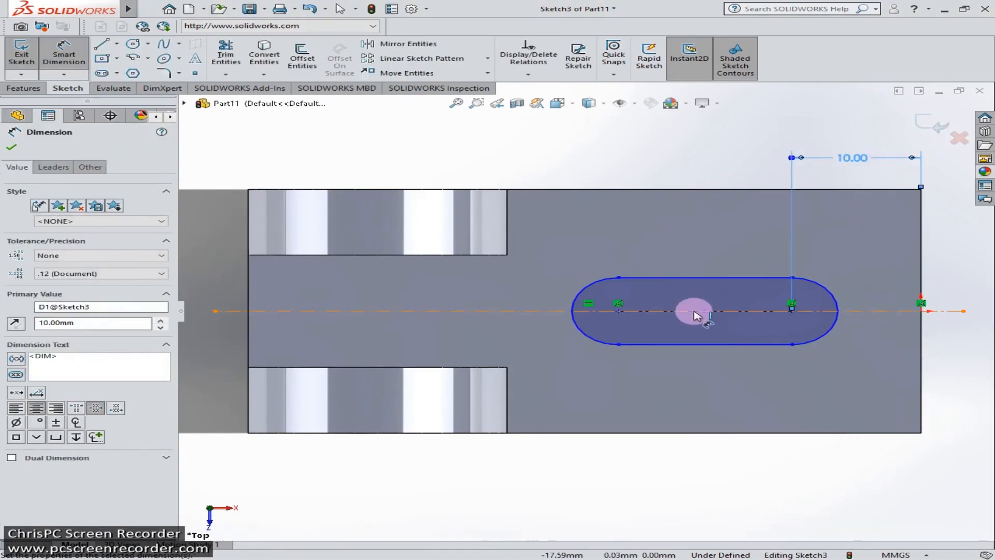
key(Escape)
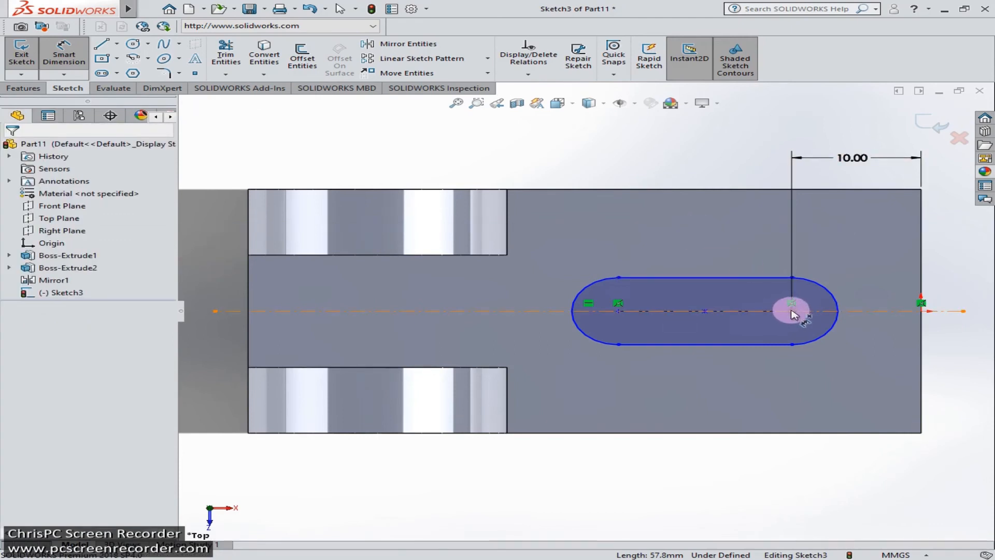
- Dimension the distance between the slot's two arc centers and set it to 13 mm
click(792, 311)
click(618, 311)
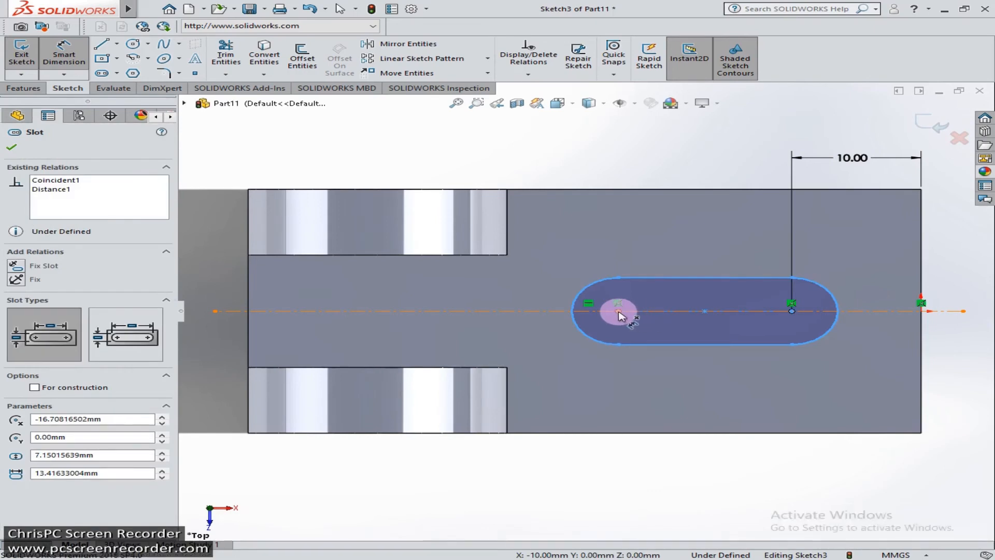
click(696, 254)
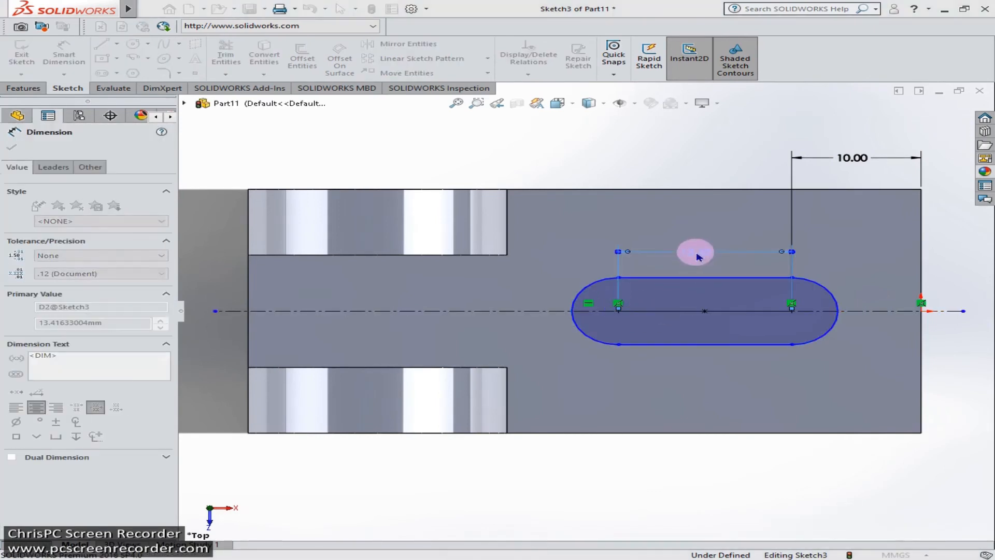
text(13)
key(Return)
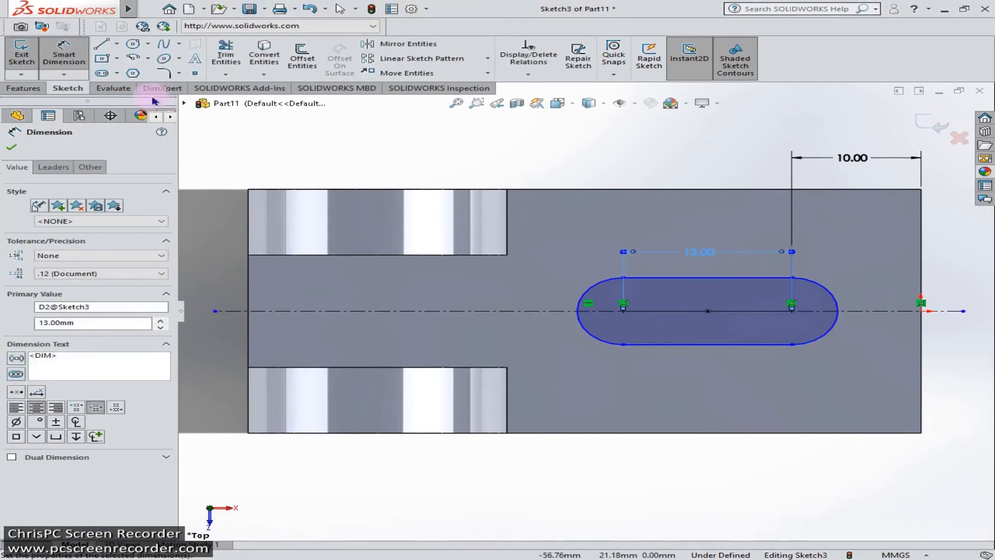
- Dimension the slot's outer end arc with a radius of 10 mm
click(820, 284)
click(861, 257)
text(10)
key(Return)
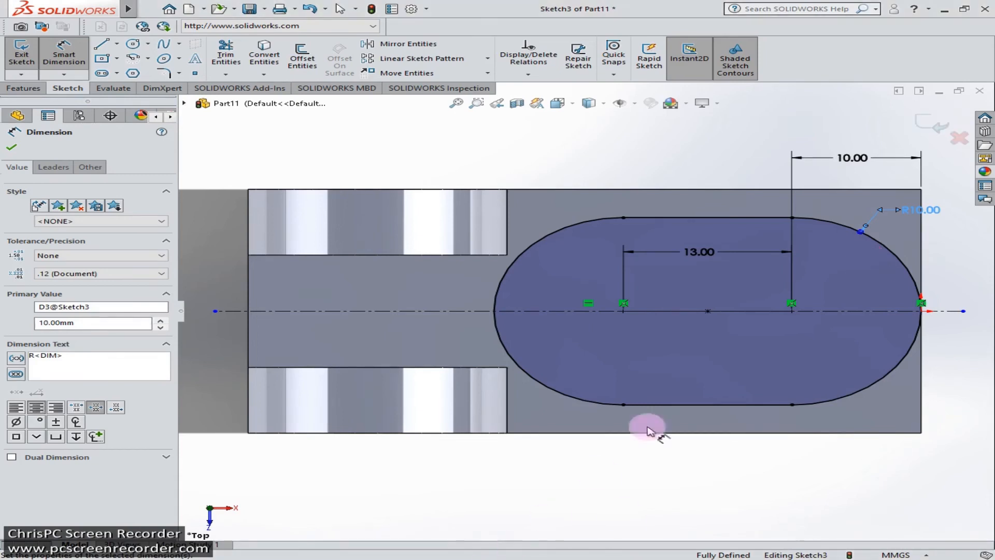
- Change the radius dimension on the slot's end arc to 5 mm
double_click(928, 210)
click(927, 210)
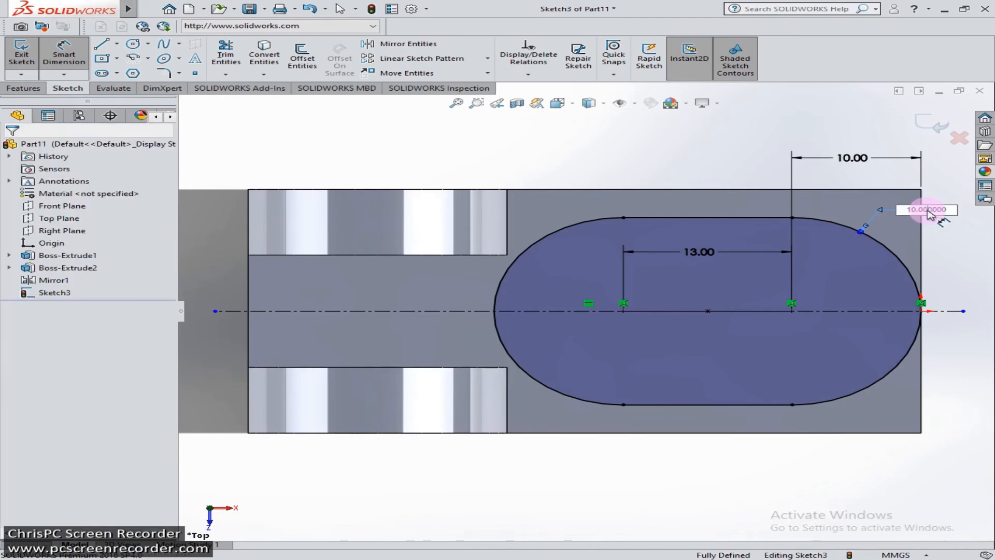
drag(954, 213, 912, 213)
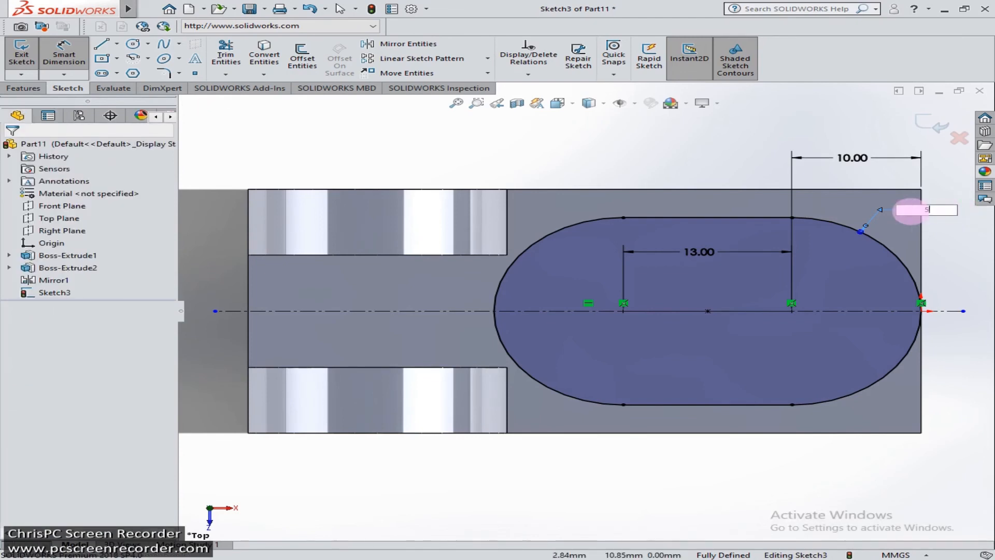
text(5)
key(Return)
click(308, 335)
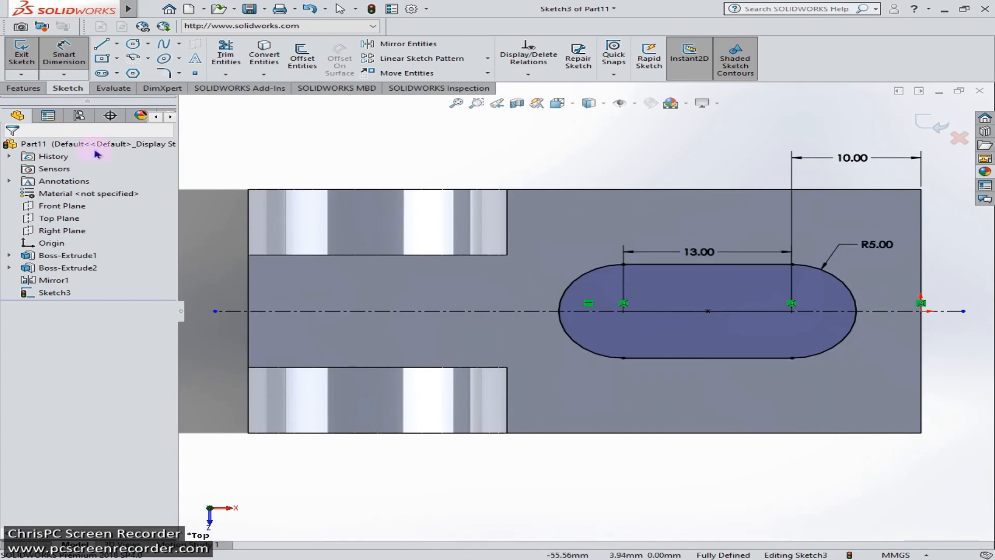
- Extrude-cut the slot contour into the base as a Blind cut 7 mm deep
click(20, 90)
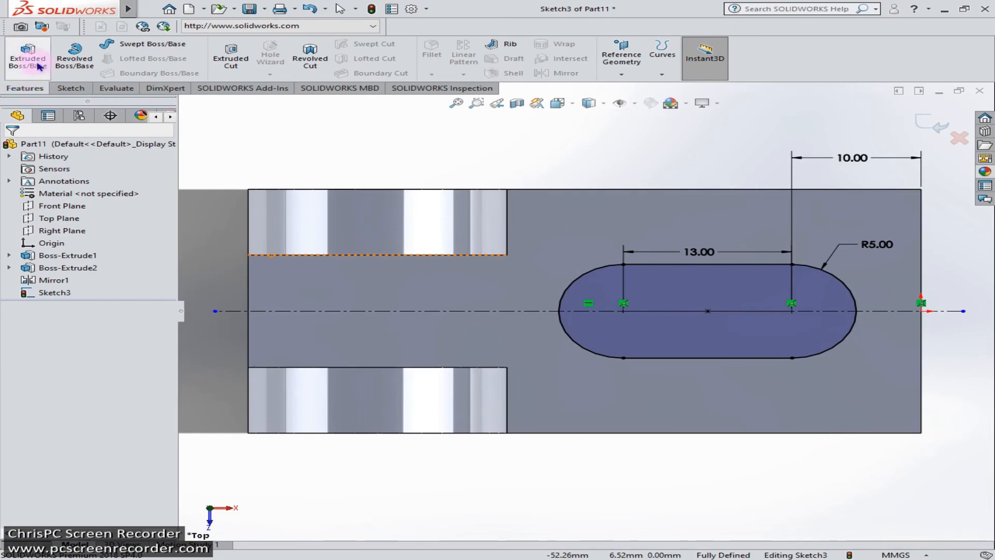
click(231, 56)
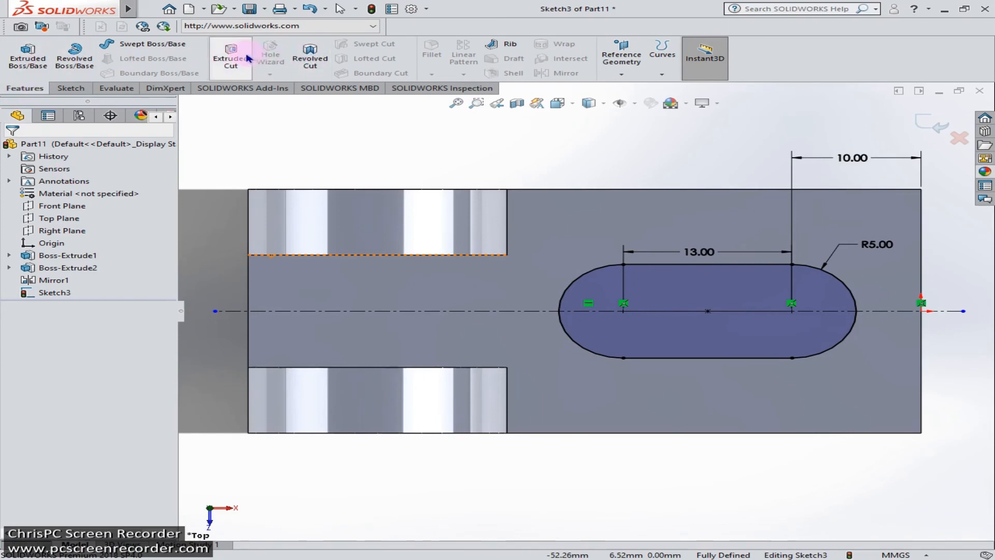
click(661, 329)
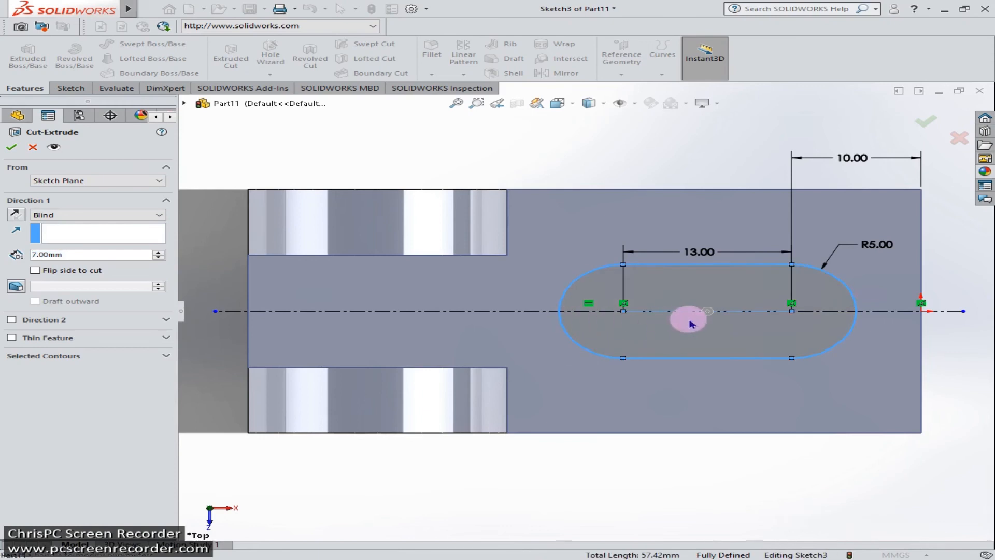
click(679, 326)
click(12, 149)
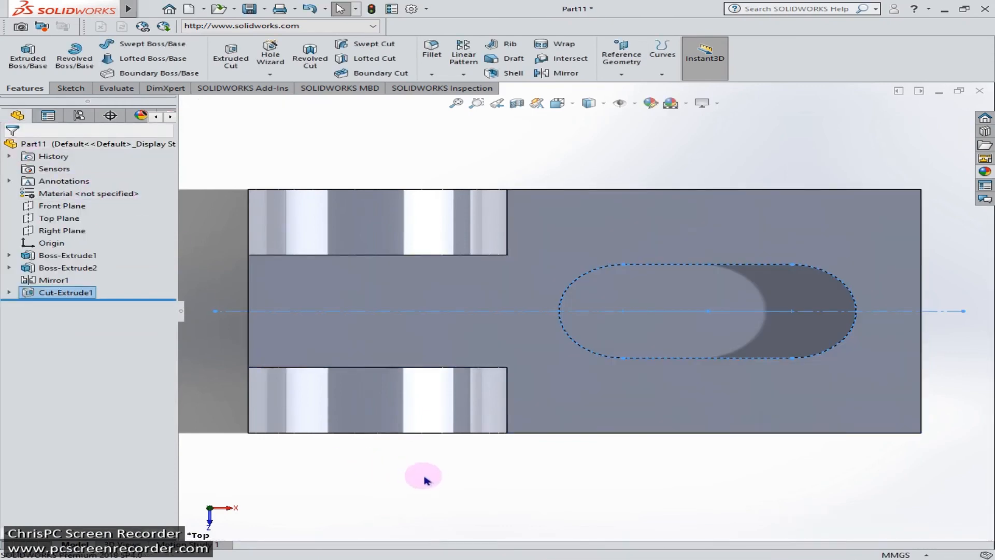
- Edit the slot's extruded cut so its end condition is Through All
click(78, 294)
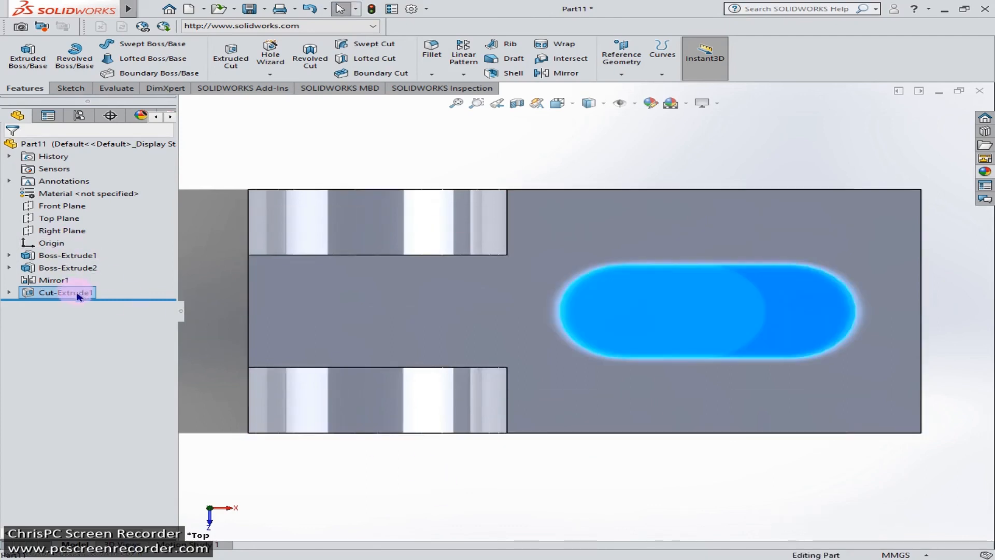
click(98, 258)
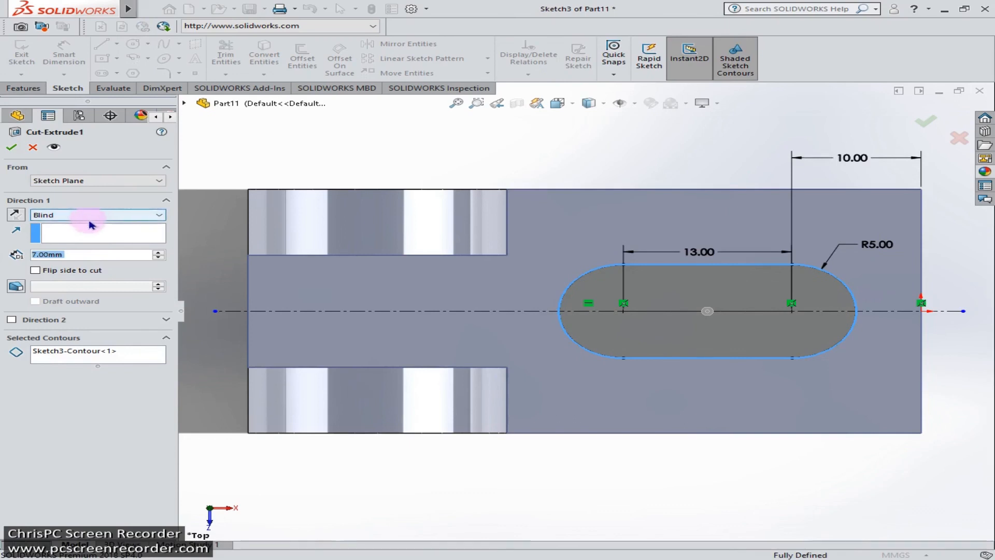
click(91, 215)
click(85, 231)
click(10, 147)
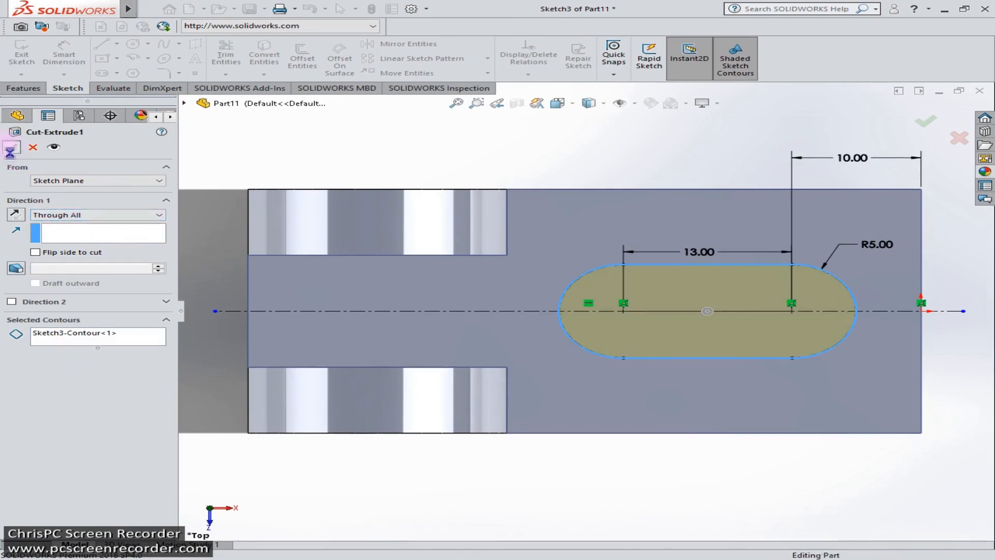
middle_drag(366, 478, 298, 342)
key(ctrl+space)
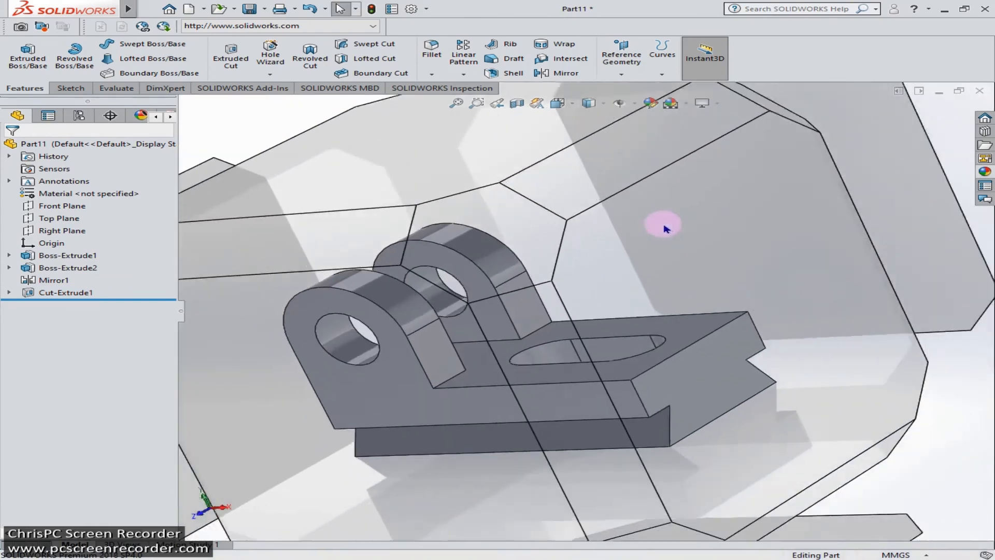
click(441, 331)
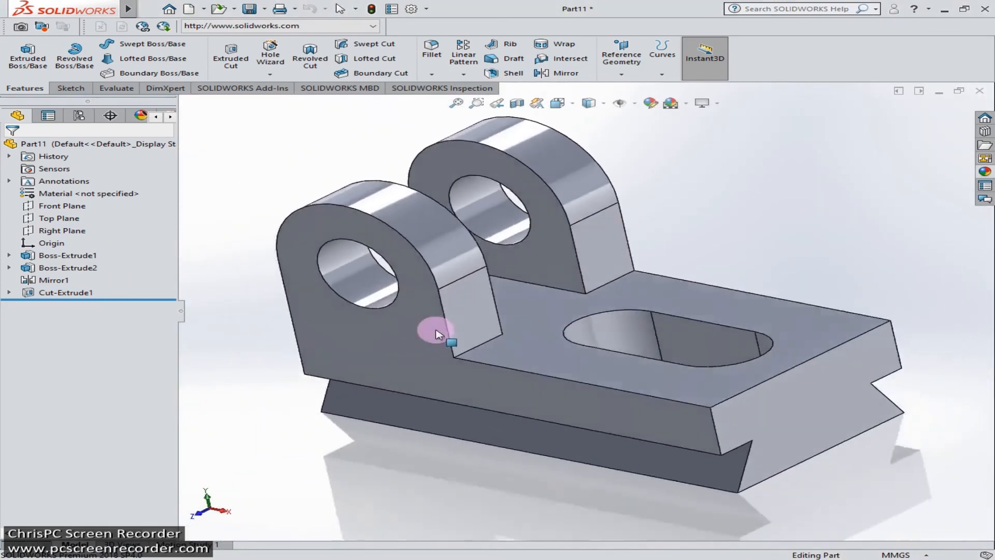